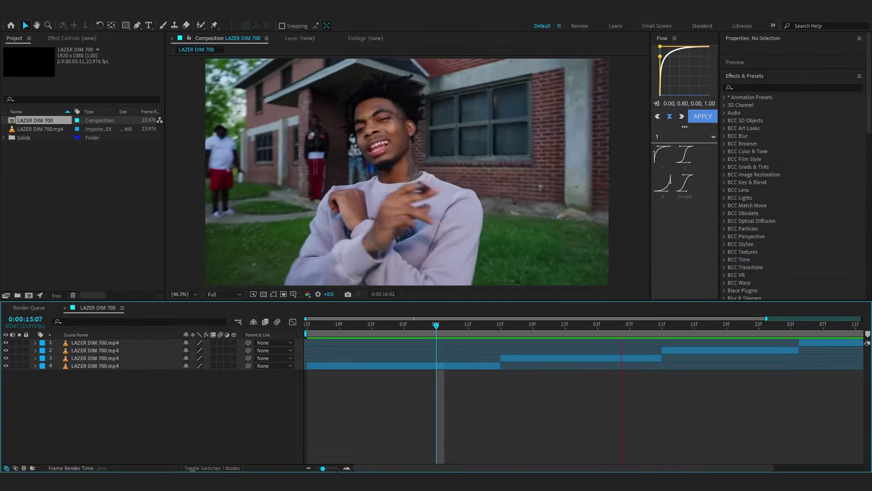
- Create an adjustment layer directly above the clip that starts at the 0:00:15:15 cut, and park the playhead on that cut
key("minus")
left_click(477, 328)
left_click_drag(484, 334, 467, 368)
left_click_drag(467, 328, 468, 348)
left_click(470, 358)
right_click(422, 404)
mouse_move(453, 300)
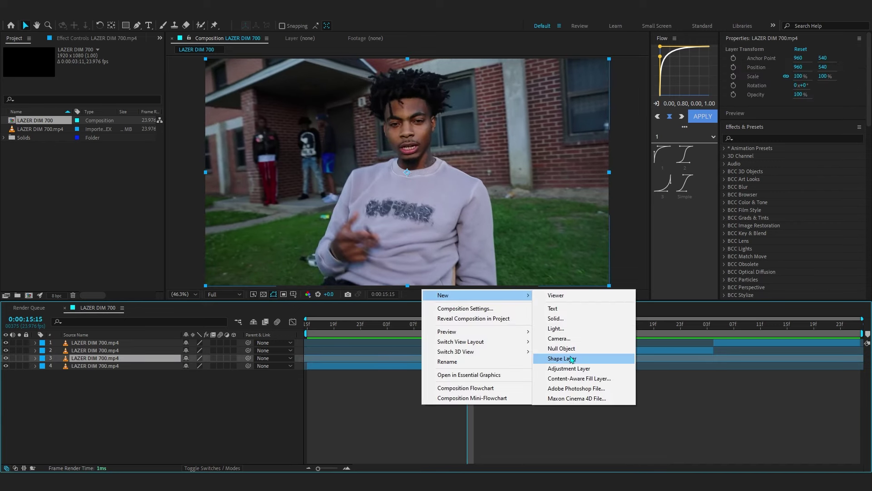
left_click(563, 368)
left_click(401, 328)
left_click_drag(413, 331, 478, 361)
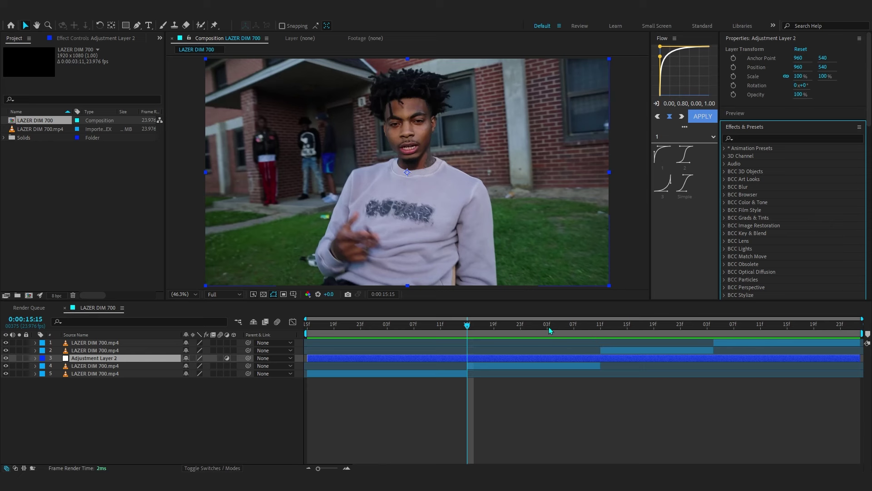
- Apply the Distort Shake_1 user preset from the Shake Pack's HD (1920x1080) folder to the adjustment layer
left_click(723, 156)
left_click(725, 149)
left_click(725, 171)
left_click(732, 163)
left_click(741, 187)
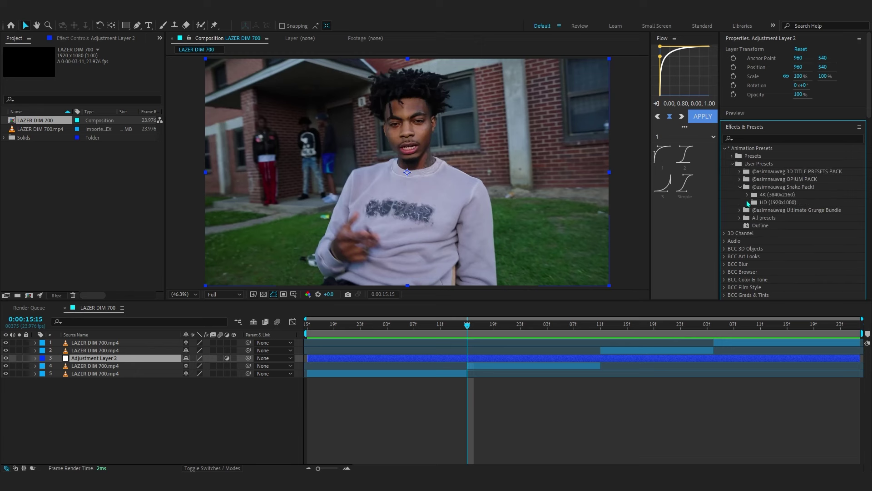
left_click(747, 202)
scroll(763, 200, "down", 1)
double_click(771, 200)
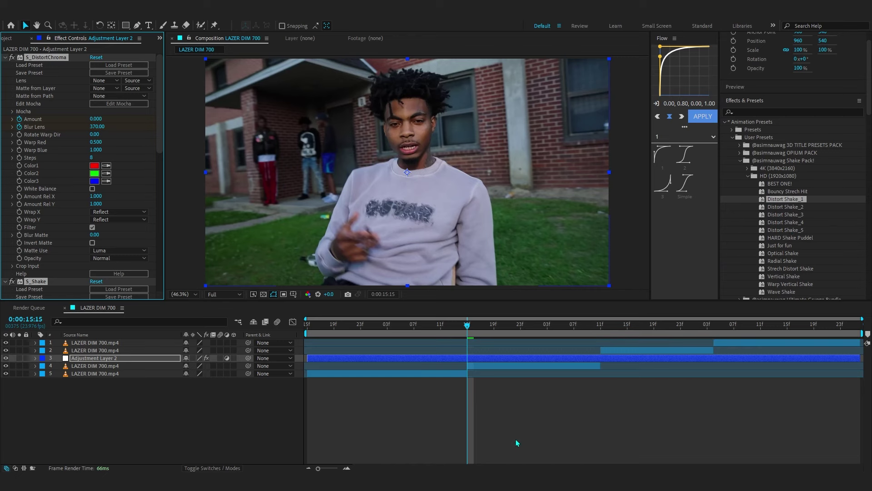
- Move the adjustment layer about six frames earlier to line the preset's keyframes up with the cut, and preview the shake
key("u")
left_click_drag(485, 359, 444, 359)
left_click(407, 325)
key("space")
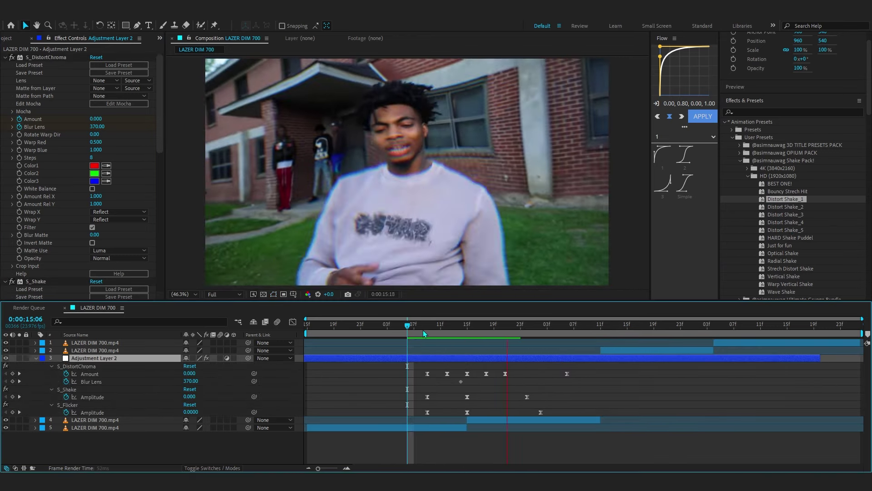
left_click(423, 329)
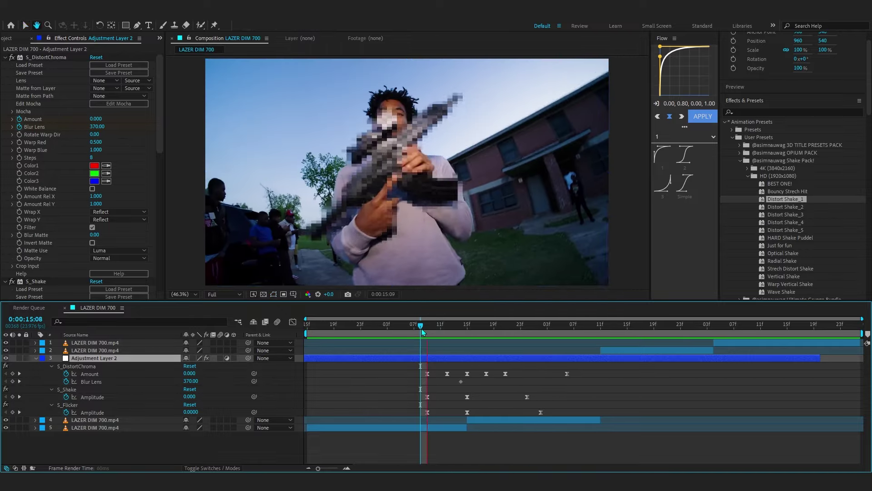
- Add the S_Shake effect to the adjustment layer with the playhead at 0:00:15:15 and set its Frequency to 11
left_click_drag(422, 327, 475, 345)
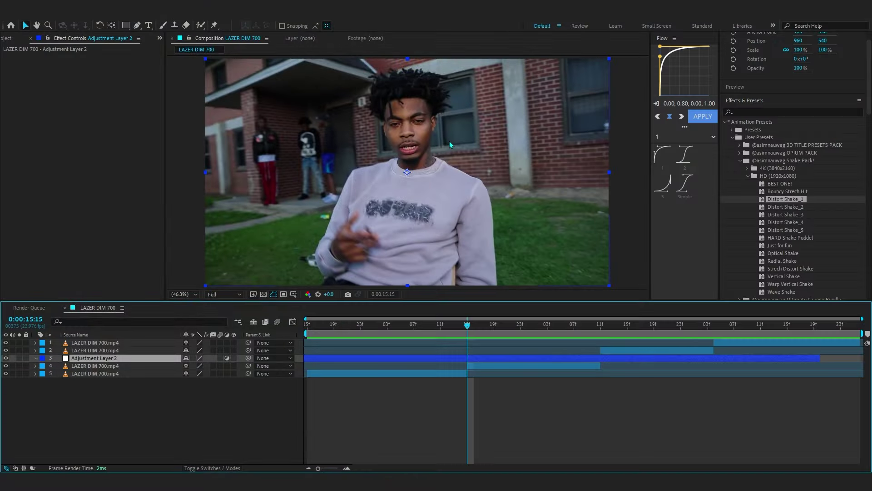
key("ctrl+space")
type("s")
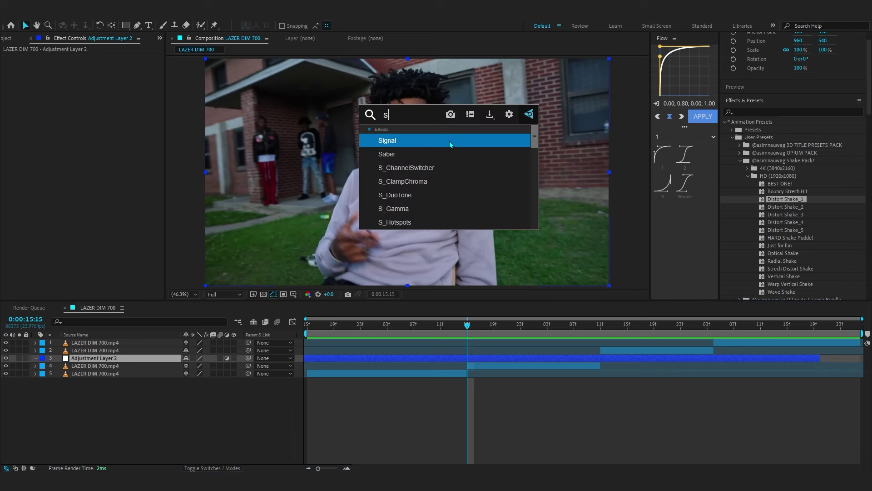
type("_hake")
key("Return")
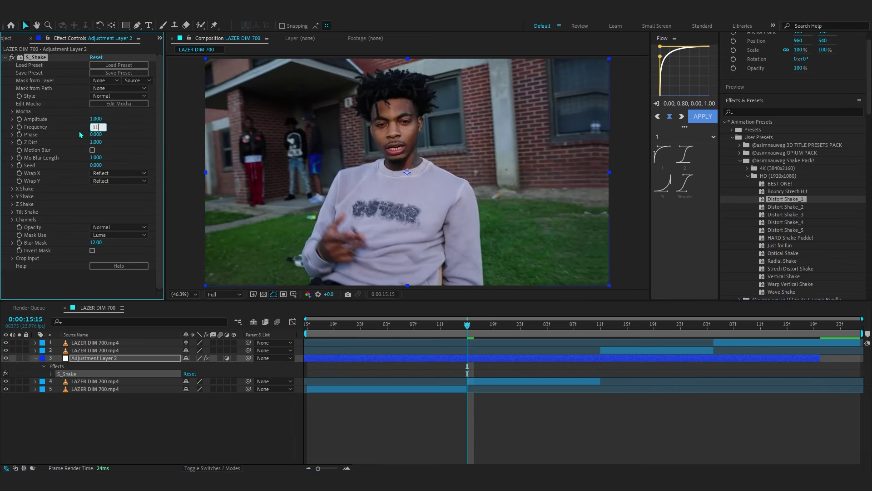
key("Return")
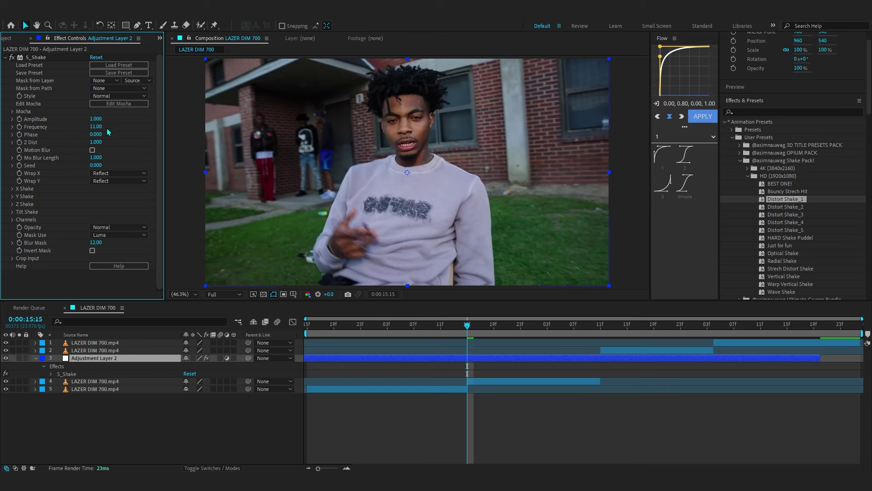
- Create an S_Shake Amplitude keyframe with a value of 2 at 0:00:15:15
left_click(19, 119)
key("u")
scroll(467, 378, "up", 2)
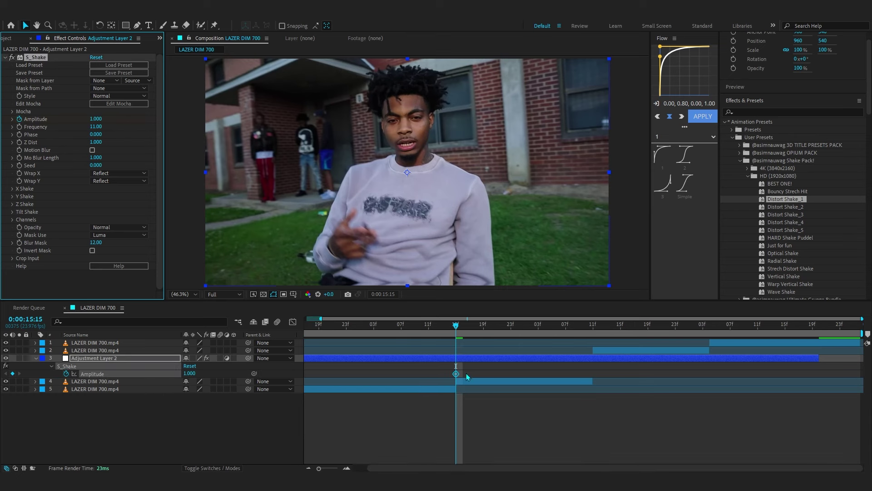
left_click(189, 373)
type("2")
left_click(320, 402)
left_click(126, 358)
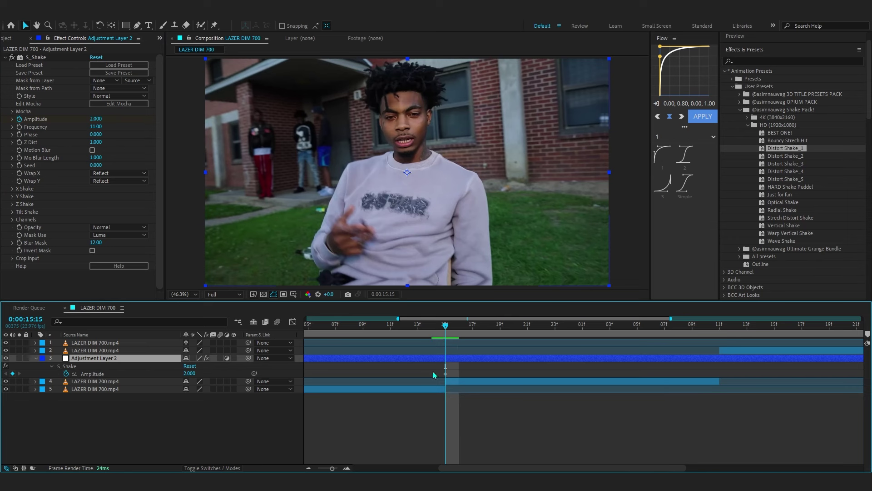
- Add Amplitude keyframes with a value of 0 at 0:00:15:12 and 0:00:16:02
left_click(429, 328)
left_click(403, 333)
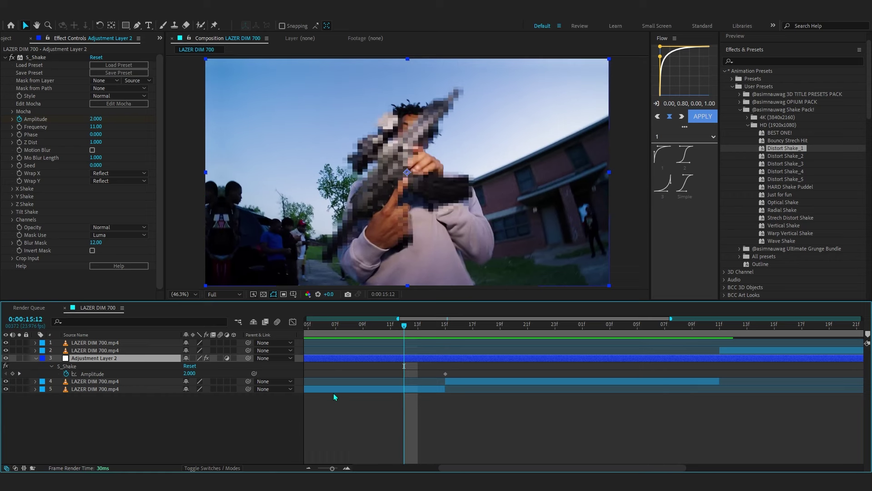
key("Return")
key("space")
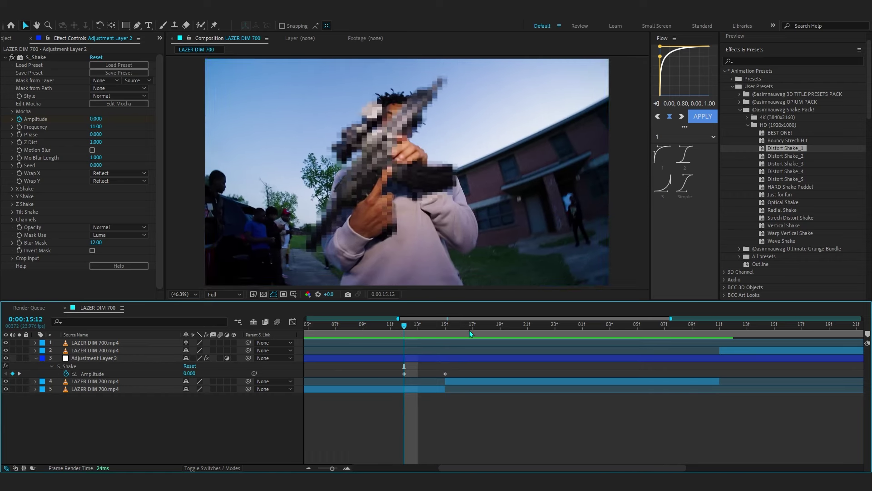
left_click(593, 358)
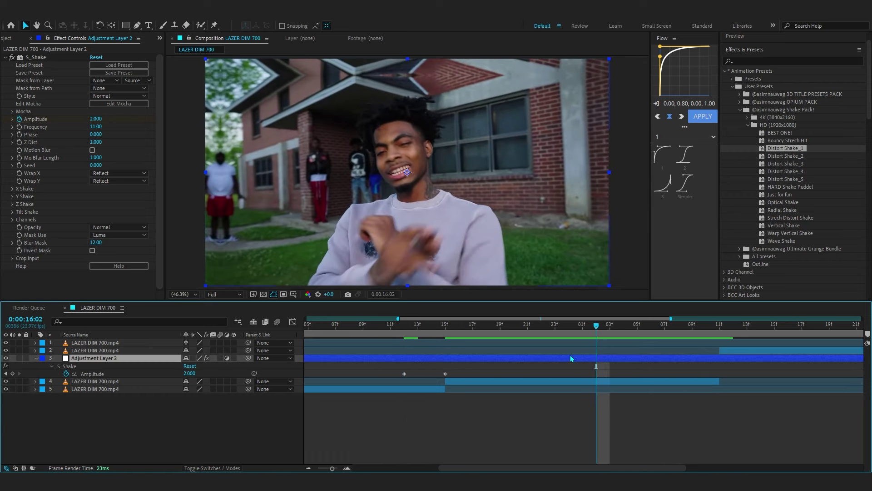
left_click(190, 372)
type("0")
key("Return")
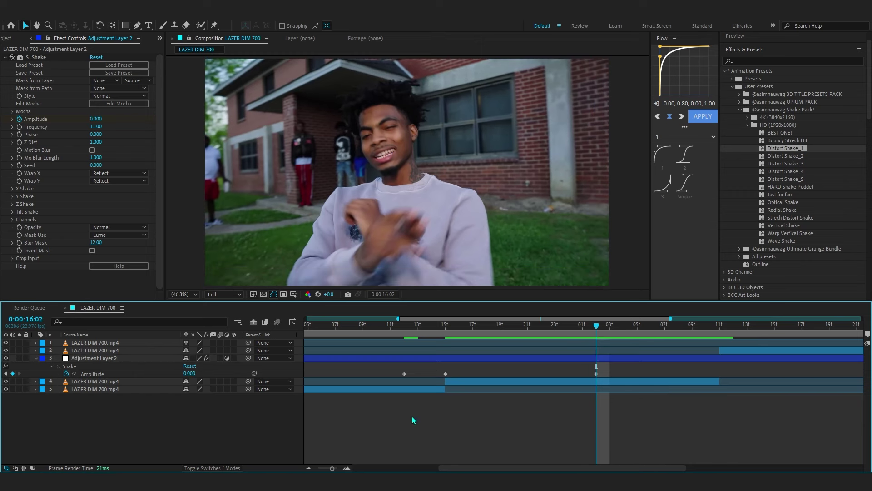
- Apply Easy Ease to all three Amplitude keyframes and show their curve in the graph editor
left_click_drag(620, 369, 379, 391)
key("F9")
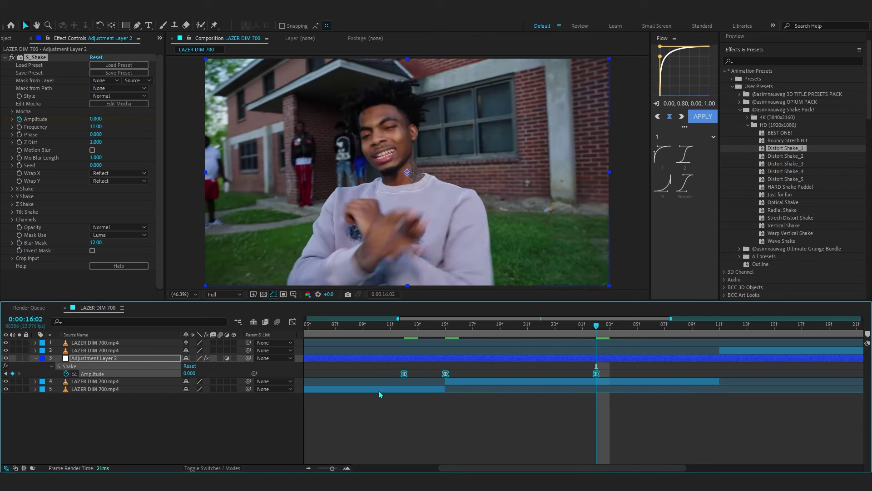
key("shift+F3")
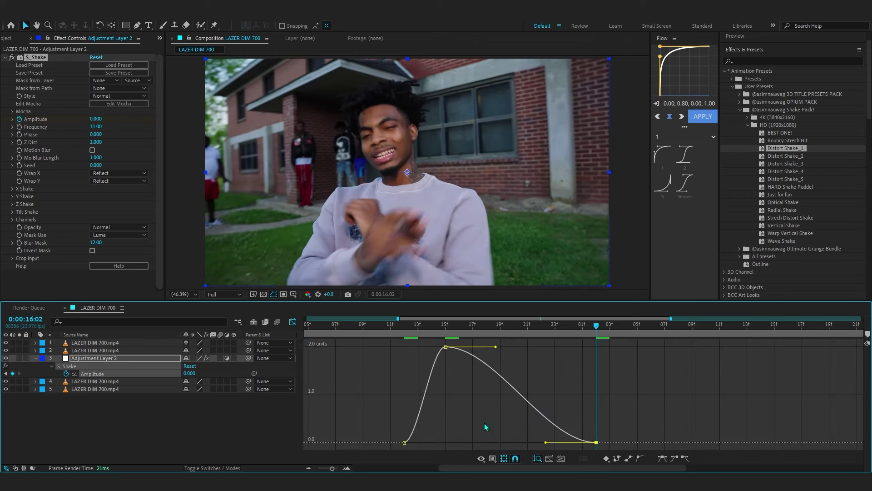
- Shape the Amplitude value graph into a sharp peak at 0:00:15:15 with a steep rise before it and a gradual falloff after
left_click_drag(497, 349, 425, 389)
key("ctrl+z")
left_click_drag(495, 347, 449, 380)
left_click_drag(432, 346, 449, 414)
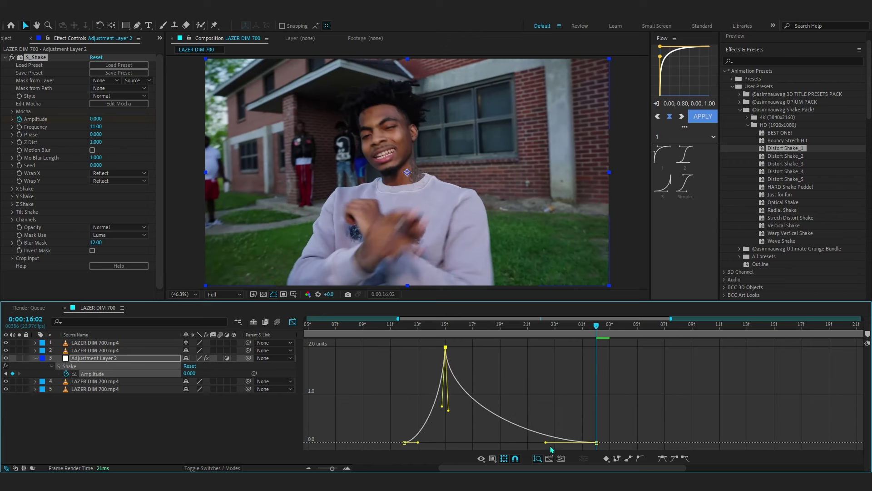
left_click_drag(418, 442, 437, 442)
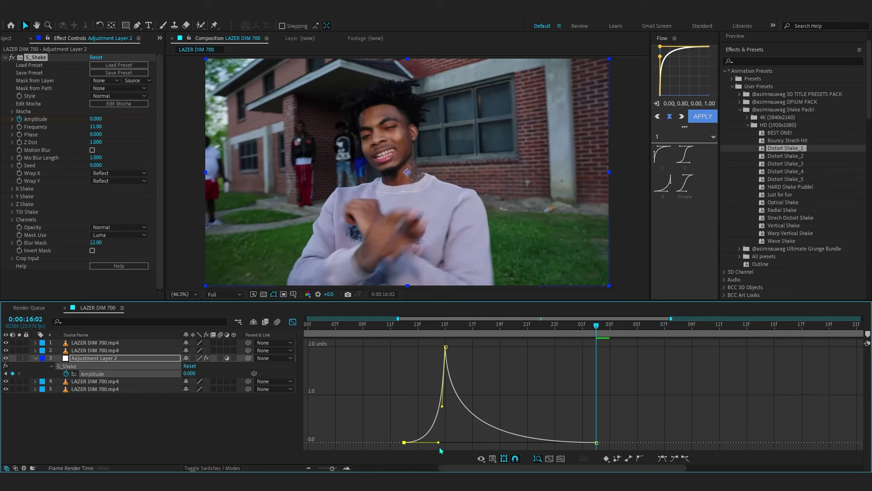
left_click(493, 459)
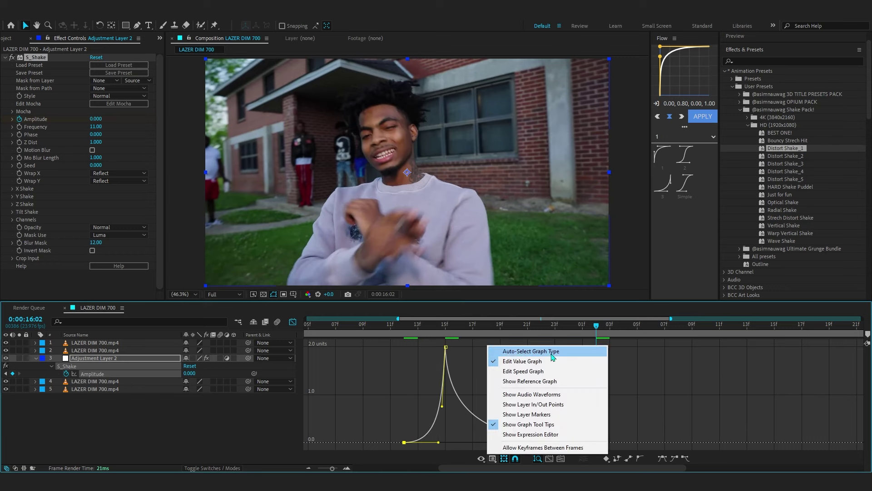
left_click(481, 360)
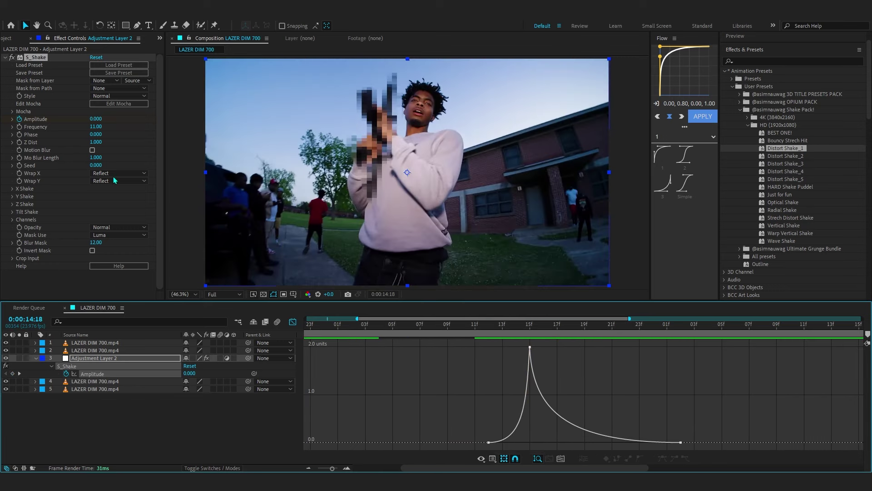
- Enable Motion Blur in S_Shake and preview the shake across the cut
left_click(92, 150)
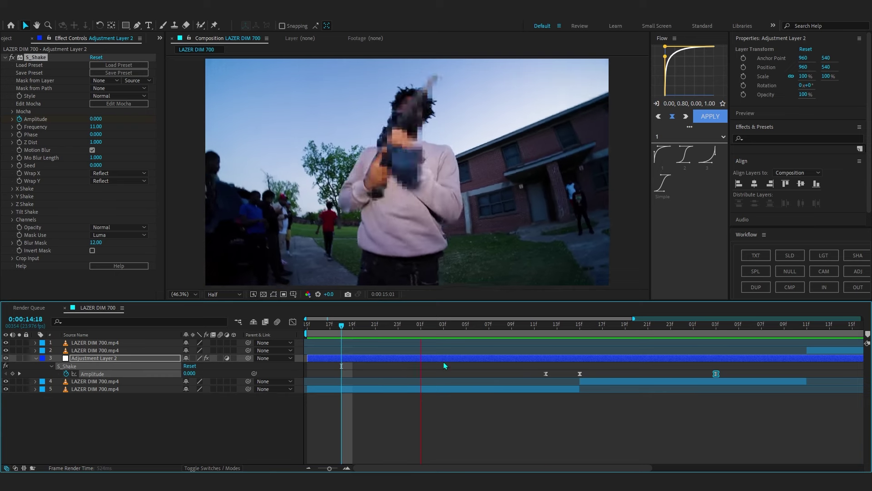
left_click(514, 332)
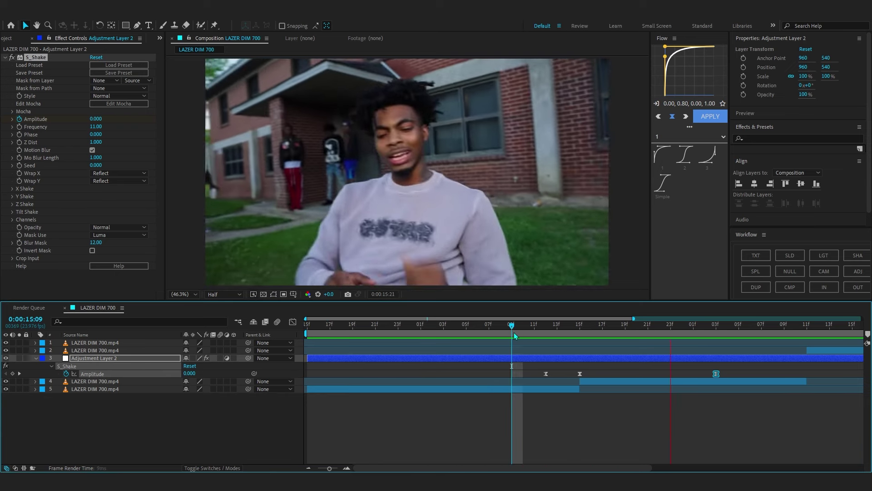
key("space")
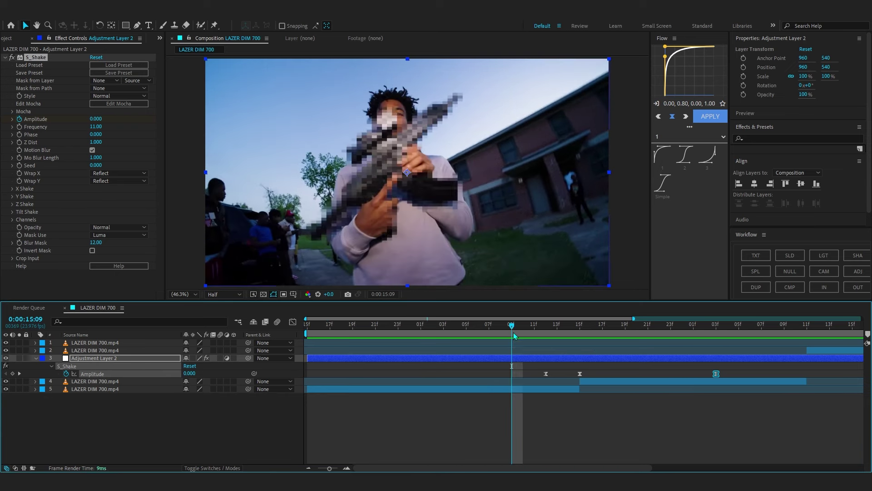
- Add the S_DistortChroma effect to the adjustment layer with the playhead at 0:00:15:15
left_click(579, 332)
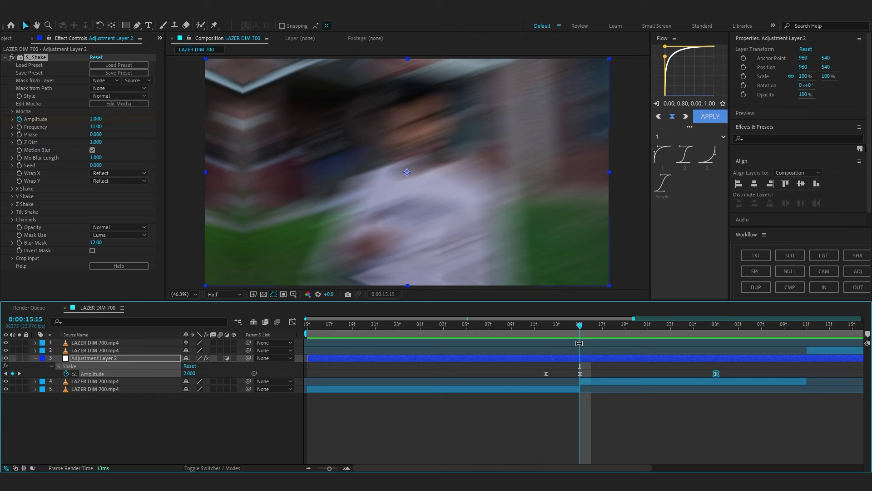
key("ctrl+space")
key("Escape")
left_click(585, 326)
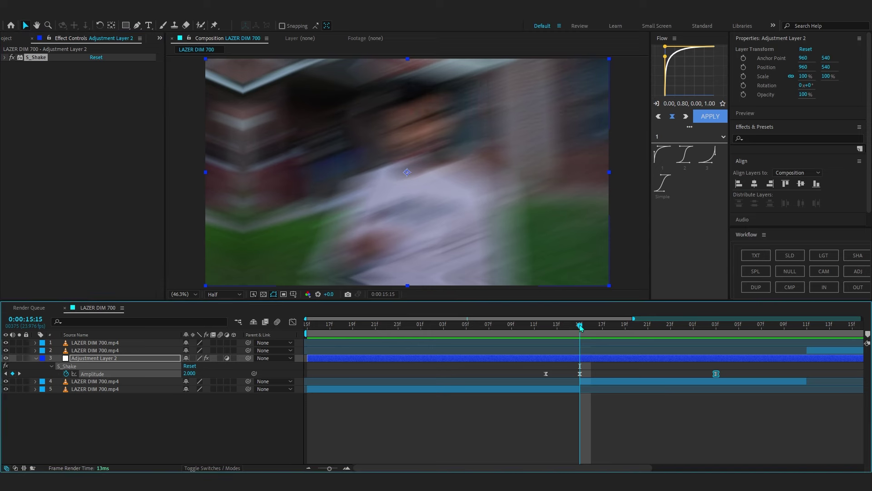
key("ctrl+space")
type("s")
key("BackSpace")
type("s_dis")
key("Down")
key("Down")
key("Return")
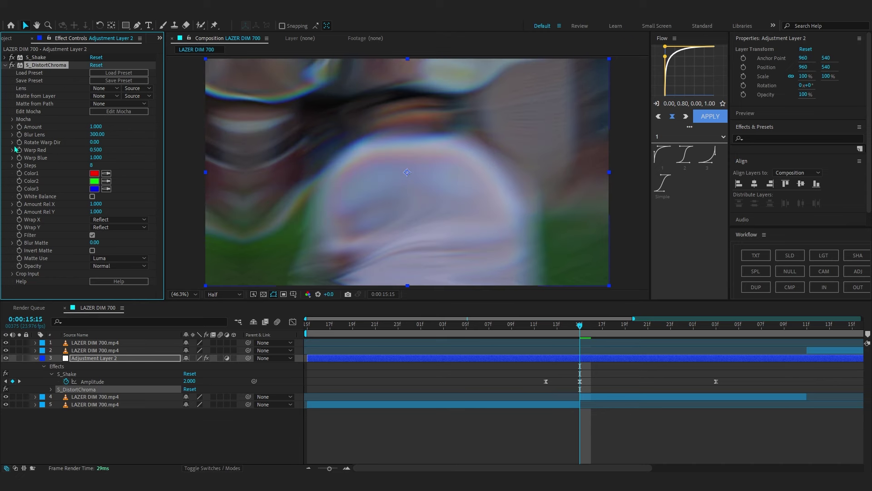
- Keyframe the S_DistortChroma Amount at 1.000 on 0:00:15:15 and at -0.120 on 0:00:15:18
left_click(19, 127)
key("u")
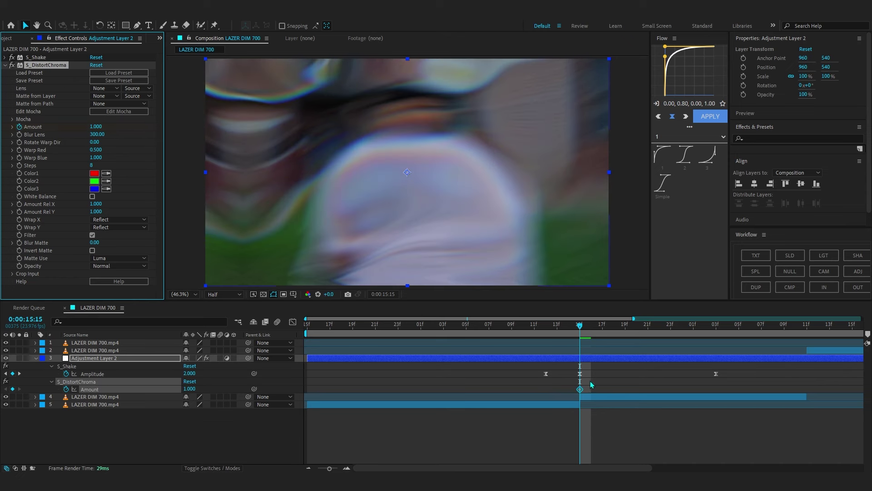
left_click_drag(593, 337, 611, 351)
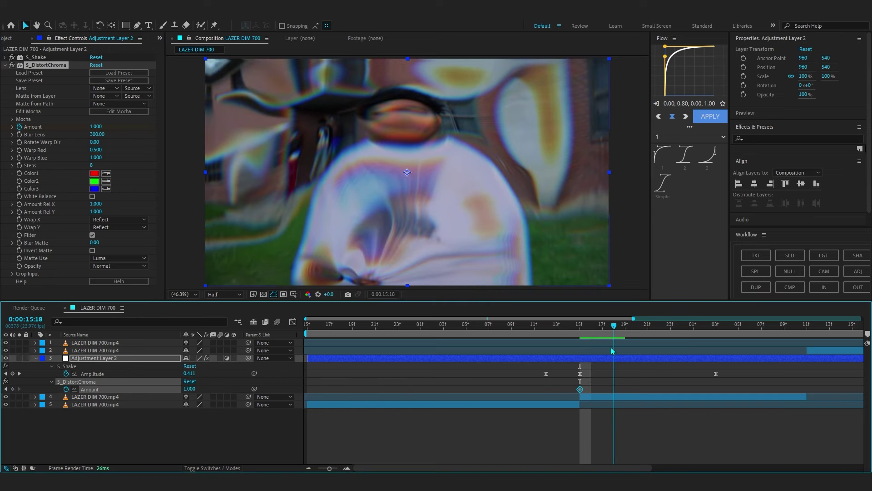
left_click_drag(189, 389, 144, 395)
- Add an S_DistortChroma Amount keyframe of 0.190 at 0:00:15:21
left_click(566, 335)
left_click_drag(566, 335, 647, 366)
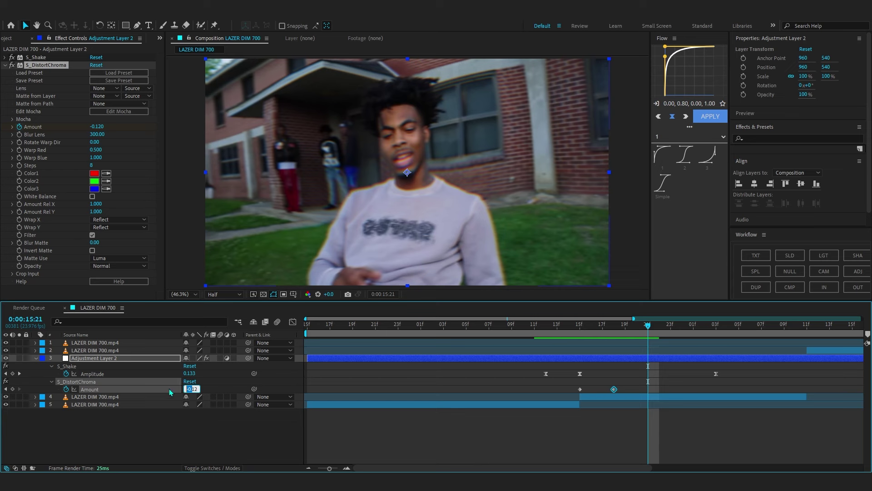
type("0.16")
key("Return")
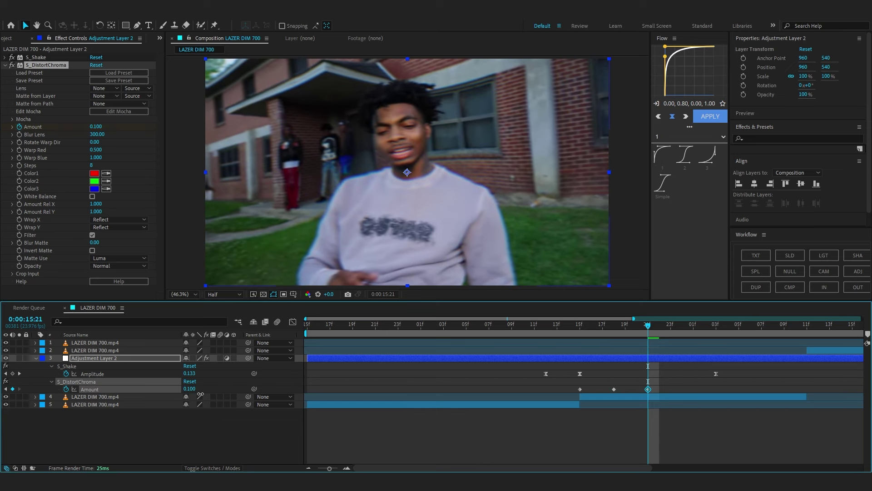
left_click_drag(202, 394, 203, 394)
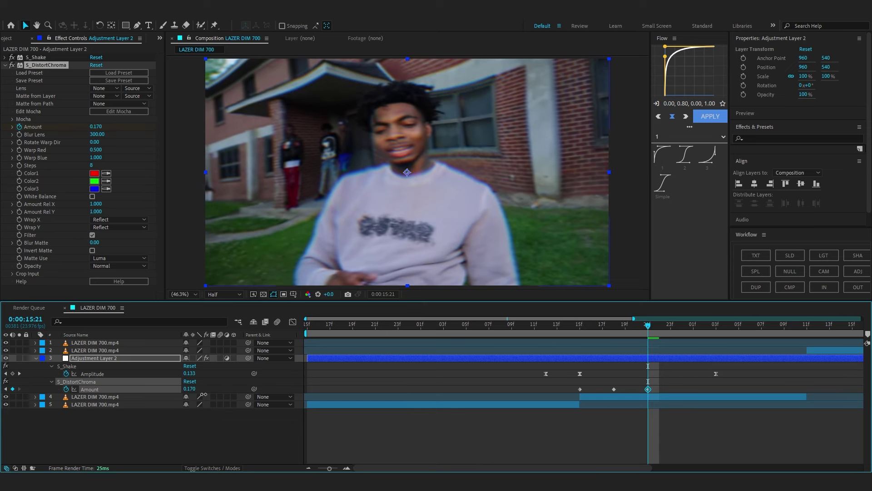
- Add an S_DistortChroma Amount keyframe of 0 at 0:00:16:00 and return the playhead to just before the cut
key("space")
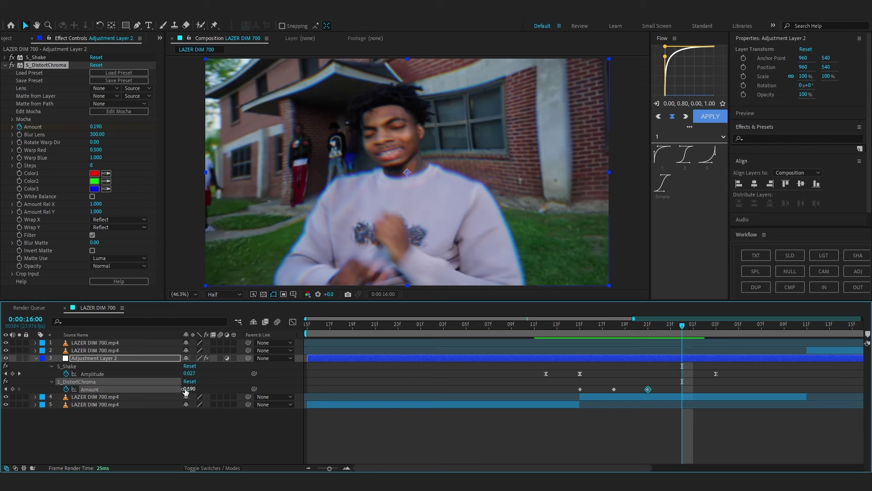
type("0")
left_click(269, 431)
left_click(562, 329)
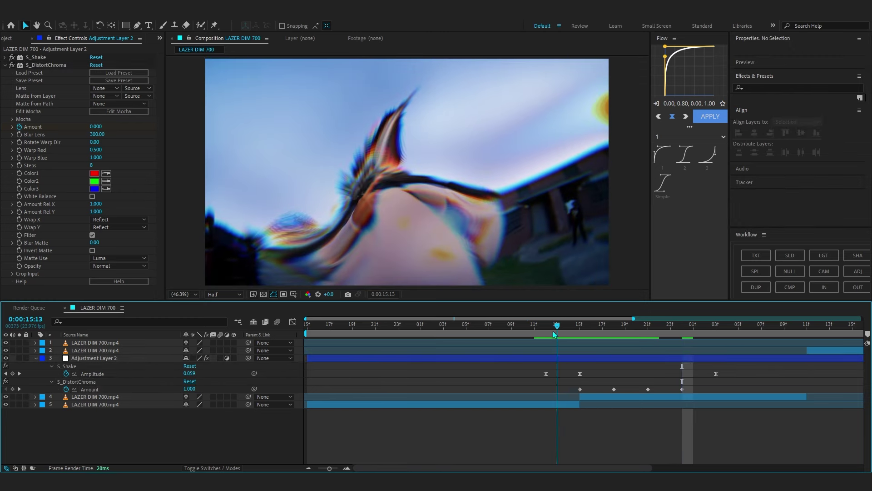
- Copy the S_DistortChroma Amount keyframe at 0:00:15:18 to 0:00:15:13 and paste a 0 keyframe at 0:00:15:11
left_click(613, 389)
key("ctrl+c")
key("ctrl+v")
left_click_drag(635, 384, 651, 393)
key("ctrl+c")
left_click(532, 327)
key("ctrl+v")
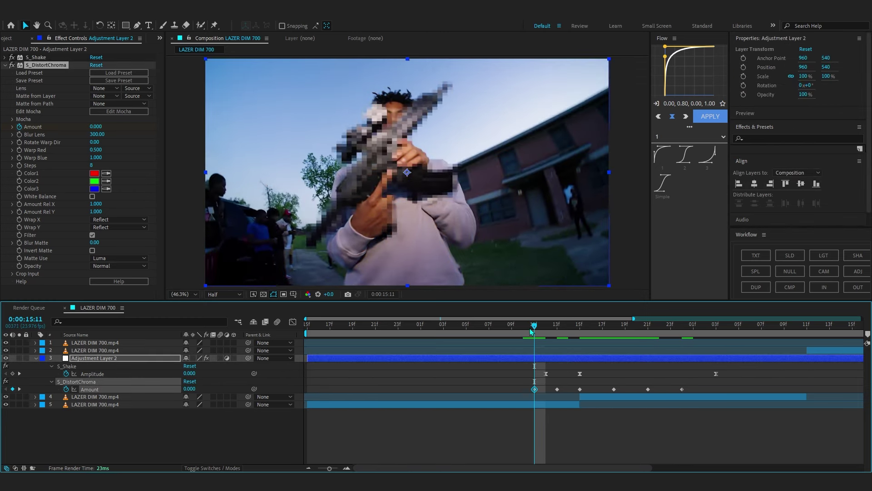
- Apply Easy Ease to all the S_DistortChroma Amount keyframes and play back the transition
key("space")
key("space")
left_click_drag(507, 389, 699, 392)
key("F9")
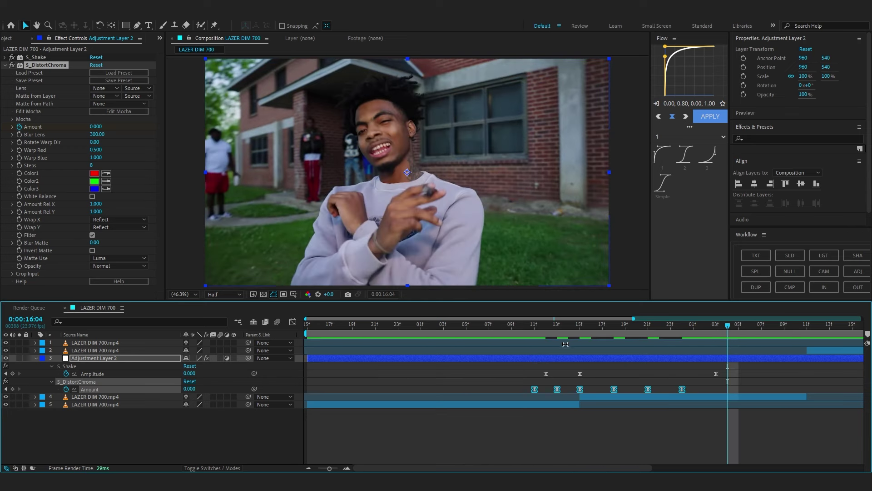
left_click(500, 328)
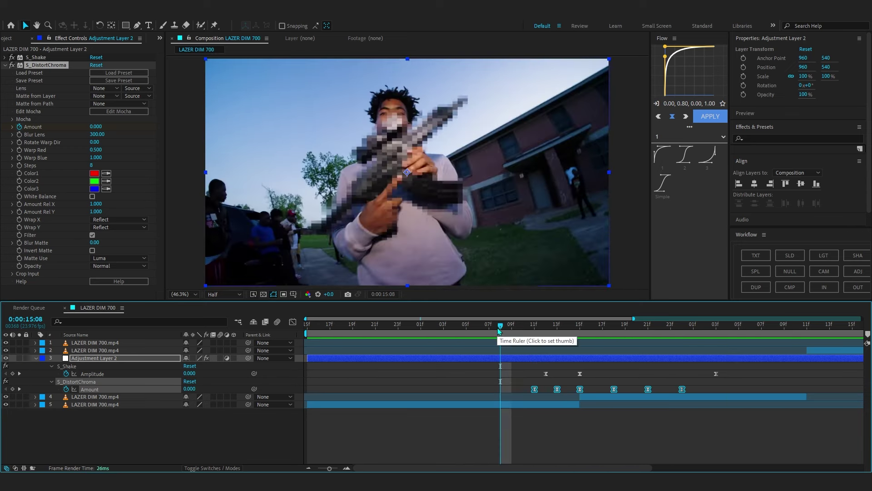
key("space")
left_click(479, 331)
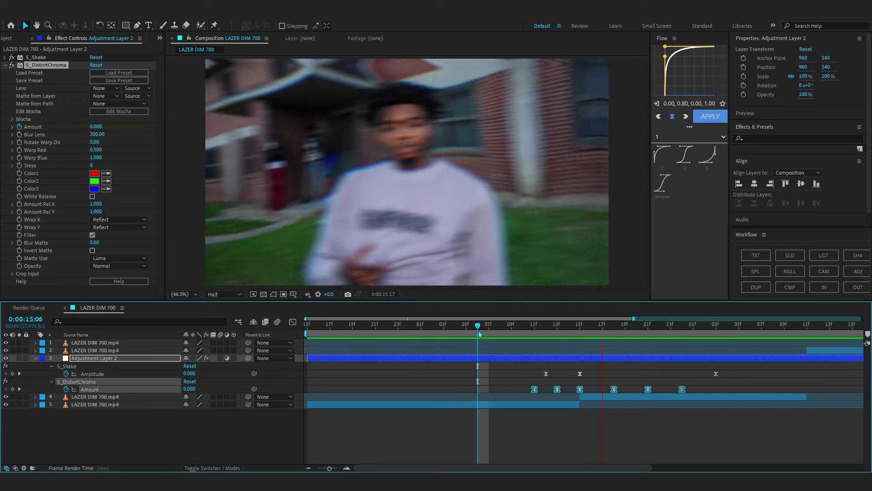
key("space")
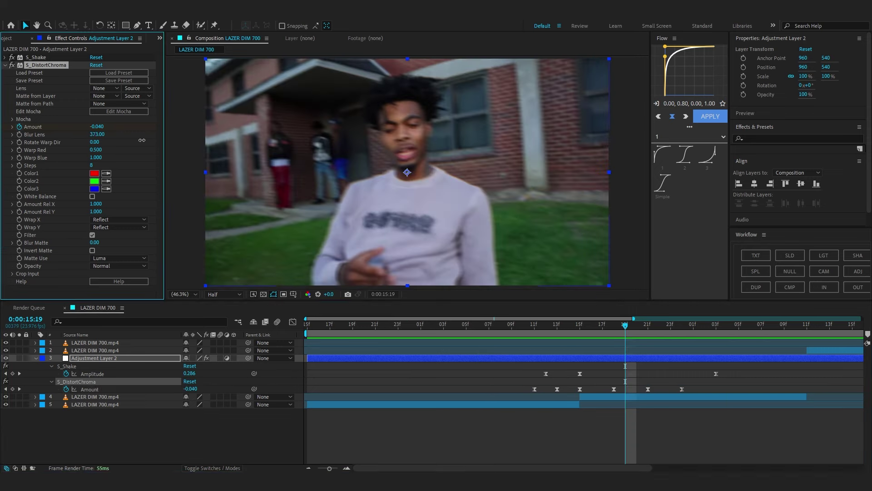
- Try an S_DistortChroma Blur Lens of 884 and play back the transition across the cut
left_click_drag(614, 332, 467, 329)
key("space")
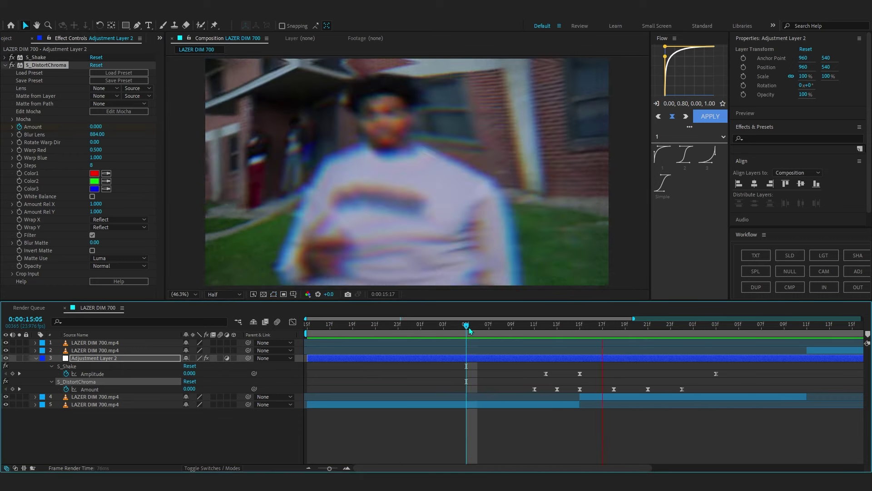
key("space")
key("space")
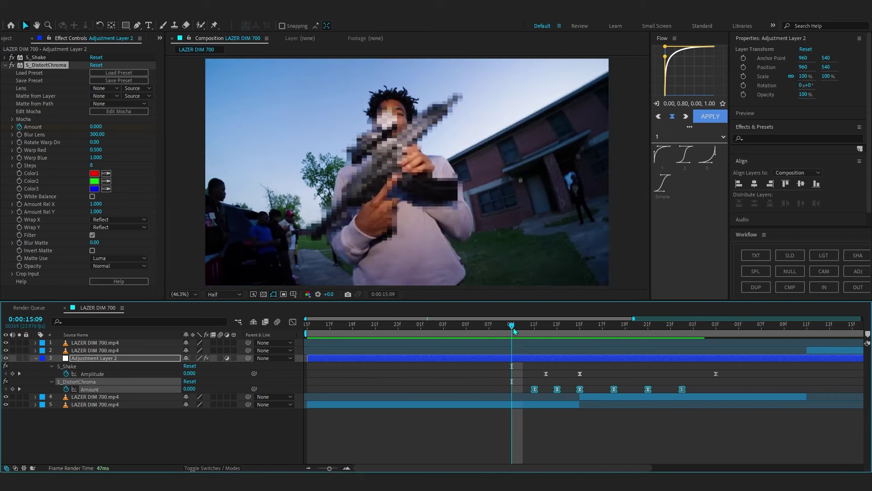
- Try a lower S_DistortChroma Blur Lens of about 127 and play back the transition
key("space")
left_click(591, 327)
left_click_drag(97, 134, 41, 156)
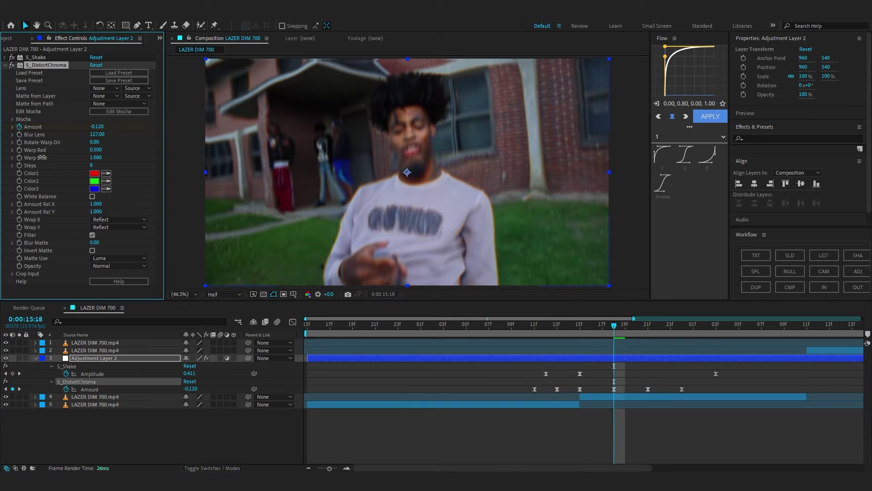
left_click_drag(614, 328, 529, 350)
key("space")
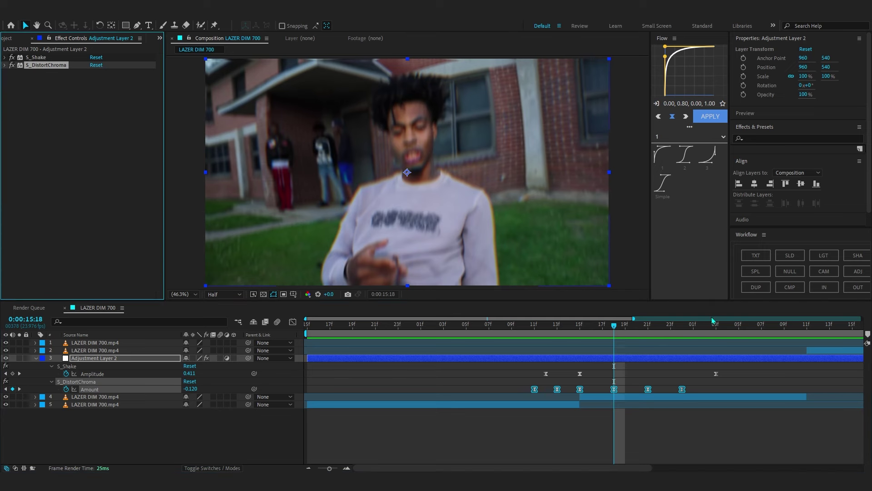
- Add the Exposure effect to the adjustment layer and place a first Exposure keyframe of 0 at 0:00:15:13
left_click(534, 325)
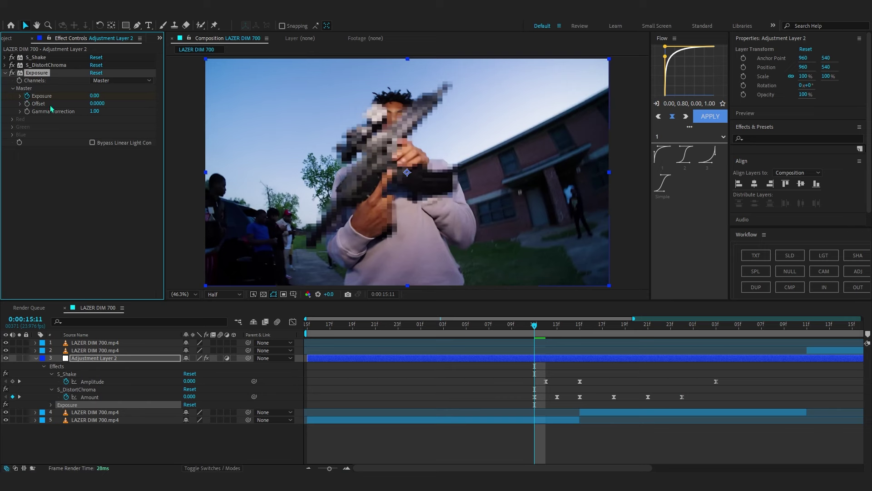
left_click(27, 95)
key("u")
key("u")
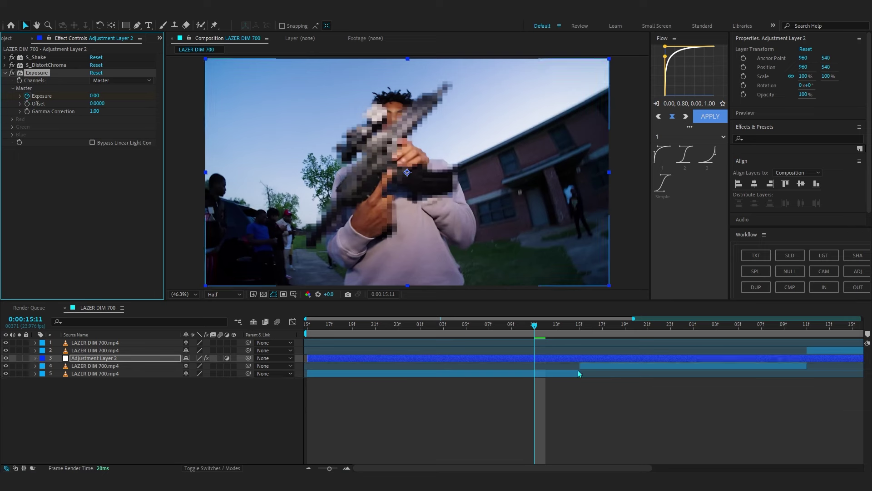
left_click(536, 444)
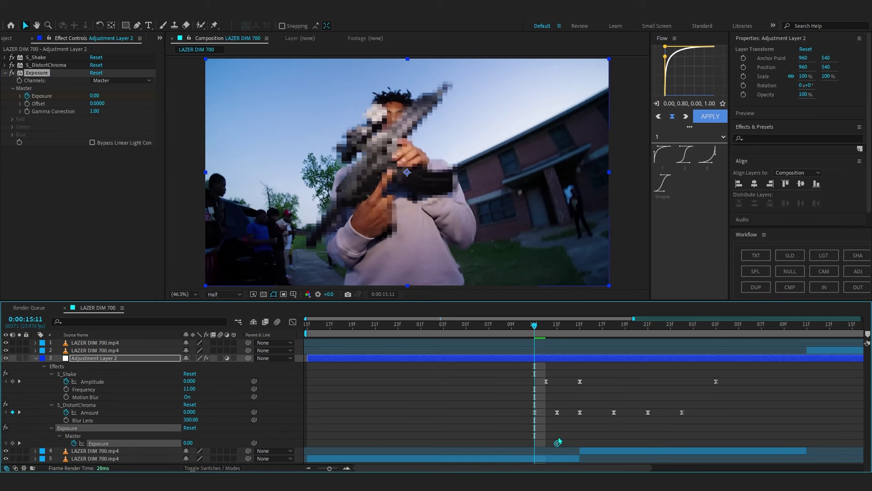
- Keyframe the Exposure at 2.00 on 0:00:15:15 and at 0 on 0:00:15:20
left_click(577, 323)
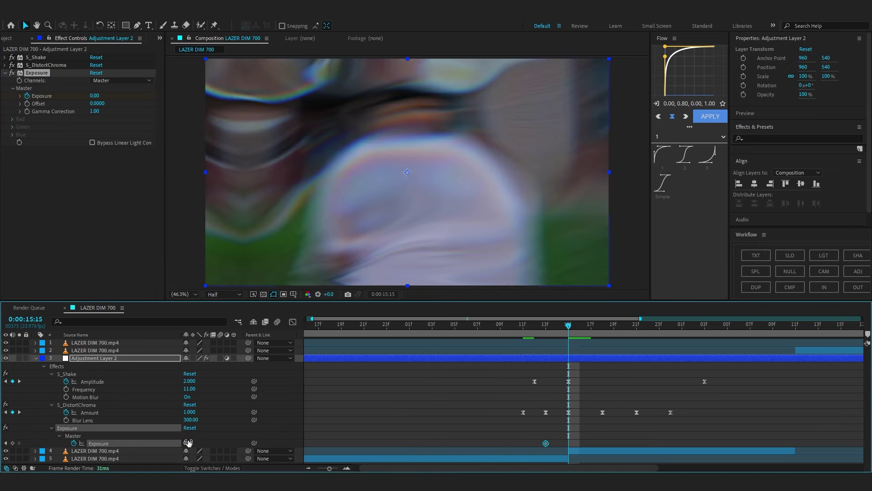
left_click_drag(187, 442, 214, 438)
left_click_drag(580, 334, 626, 334)
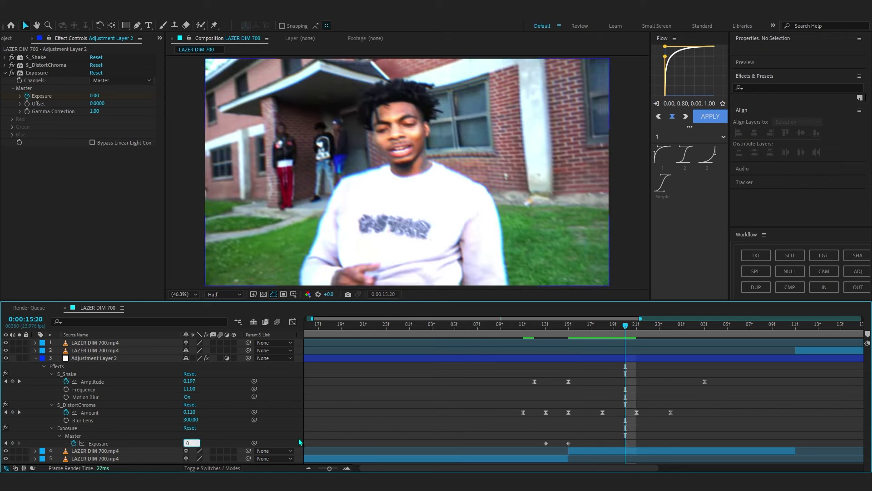
key("Return")
- Play back the exposure flash and move the first Exposure keyframe to 0:00:15:12
left_click(500, 325)
key("space")
left_click_drag(546, 443, 534, 443)
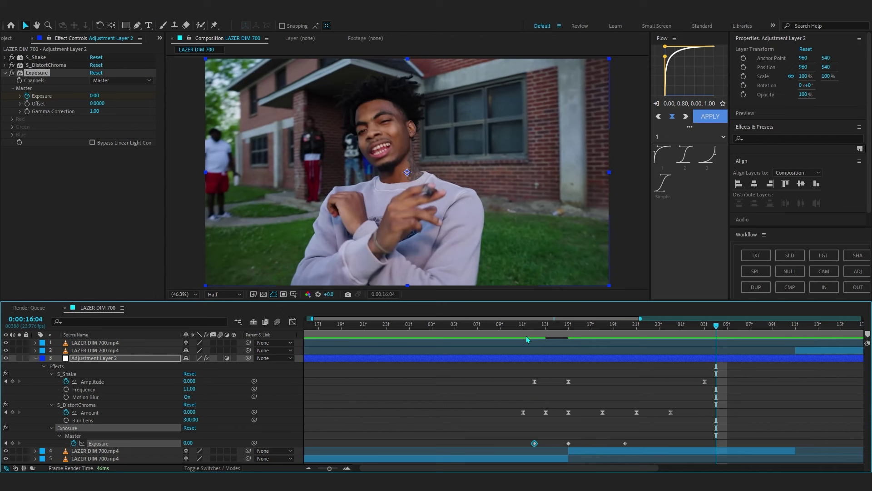
- Add the S_Flicker effect to the adjustment layer and place an Amplitude keyframe of 0.2000 at 0:00:15:12
left_click(568, 325)
key("ctrl+space")
type("flic")
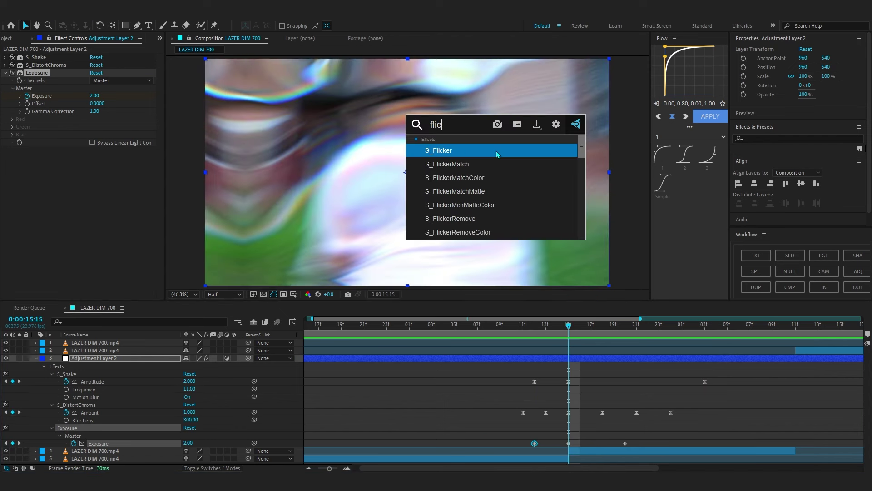
type("ker")
key("Return")
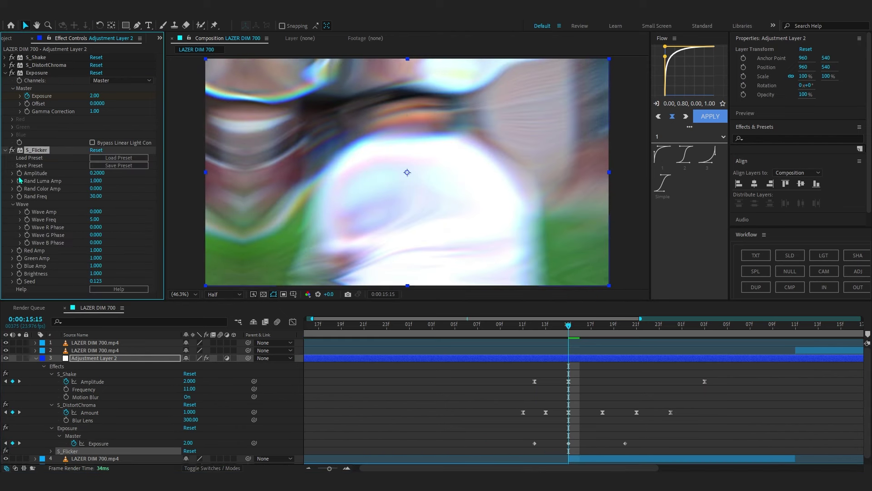
key("u")
key("u")
left_click_drag(568, 444, 534, 444)
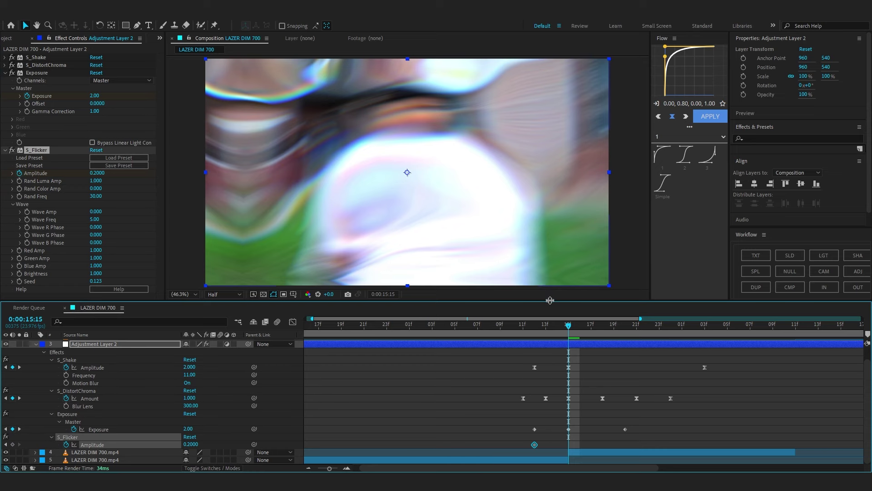
- Keyframe the S_Flicker Amplitude at 0.8 on 0:00:15:15 and at 0 on 0:00:16:07
left_click_drag(550, 300, 551, 267)
type("1")
left_click(287, 424)
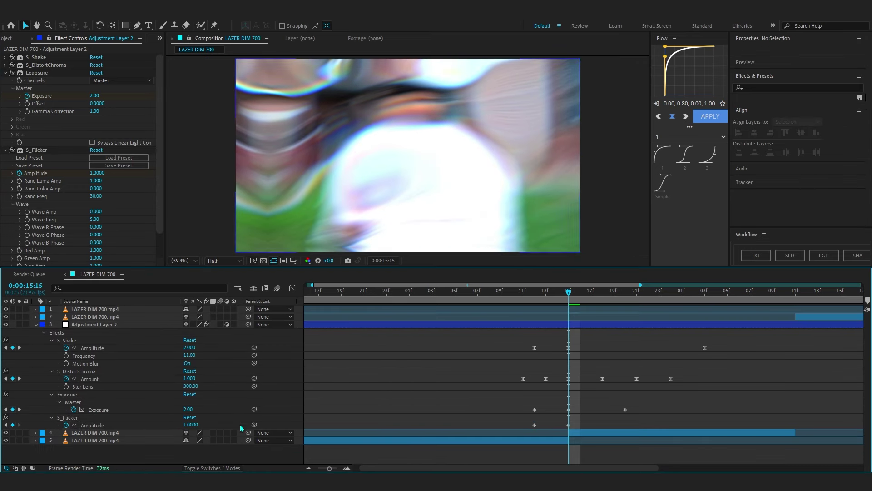
type(".8")
left_click_drag(590, 293, 752, 332)
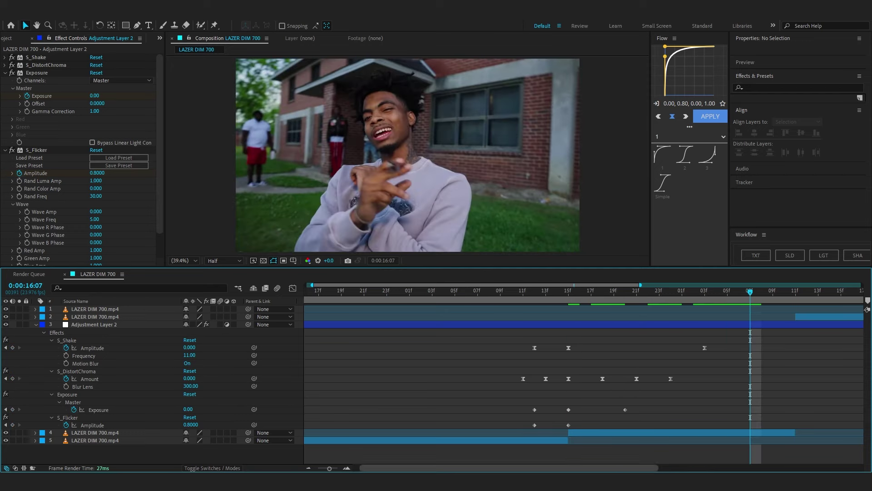
left_click(192, 424)
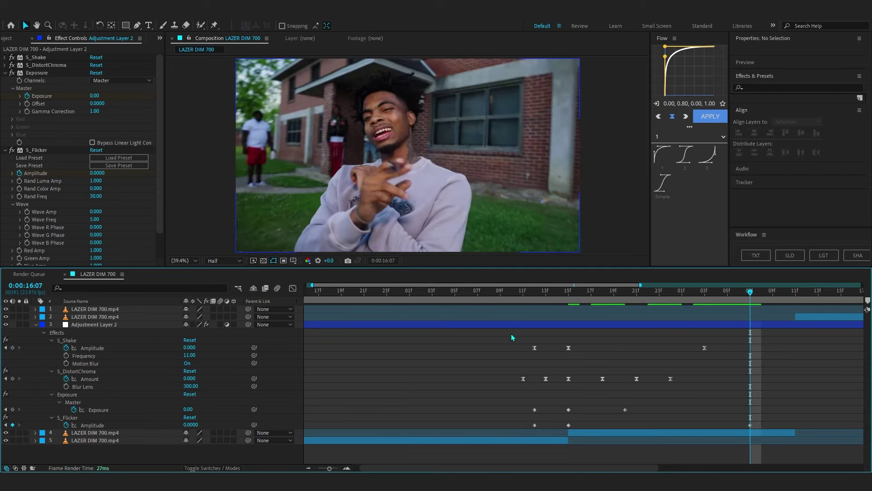
- Play back the transition and trim the adjustment layer to run from 0:00:15:09 to just past the last S_Flicker keyframe
key("minus")
left_click(381, 298)
key("space")
left_click(420, 299)
key("space")
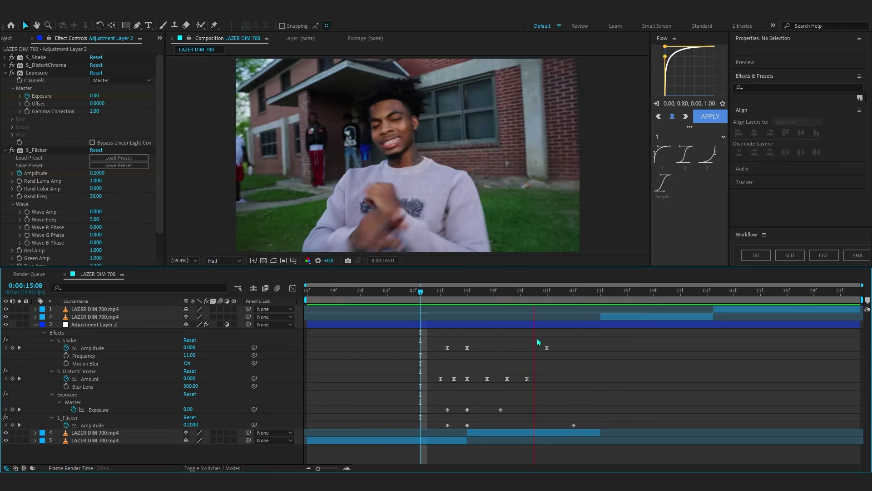
key("space")
left_click(568, 326)
left_click(584, 294)
key("alt+]")
left_click_drag(585, 296, 427, 296)
key("alt+[")
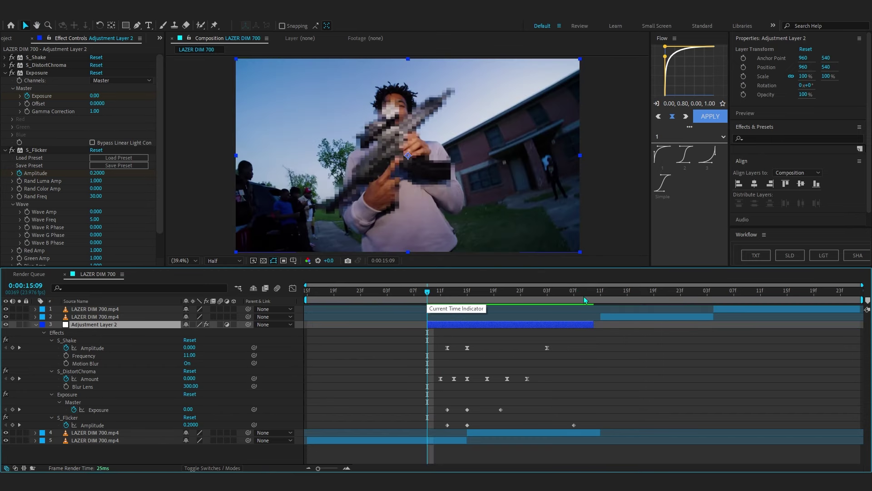
- Paste a copy of the adjustment layer over the next cut, aligning its peak keyframes with 0:00:16:11
left_click(601, 295)
left_click(607, 318)
key("ctrl+alt+v")
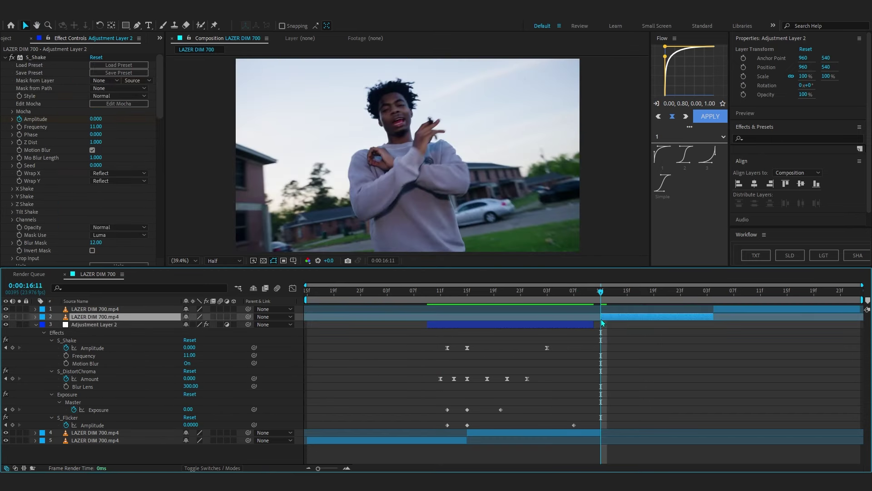
key("u")
left_click_drag(622, 317, 587, 320)
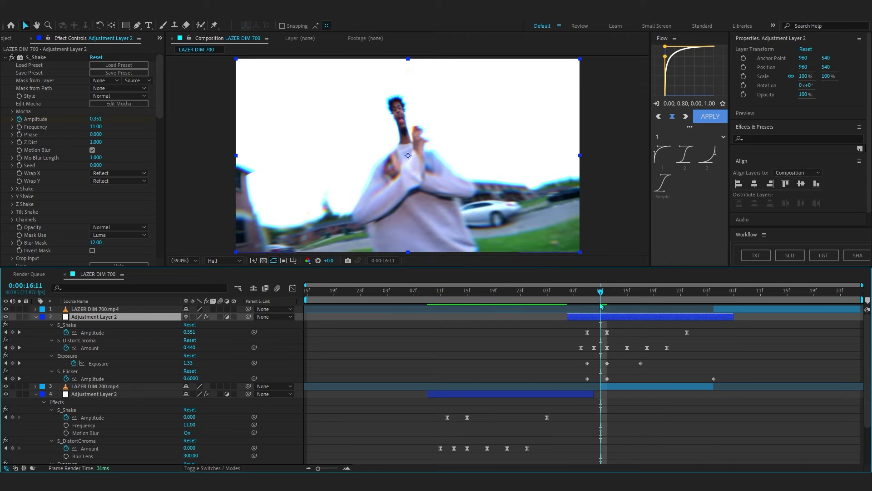
- Set the copied adjustment layer's S_DistortChroma Blur Lens to 871 and play back the second transition
scroll(50, 136, "down", 10)
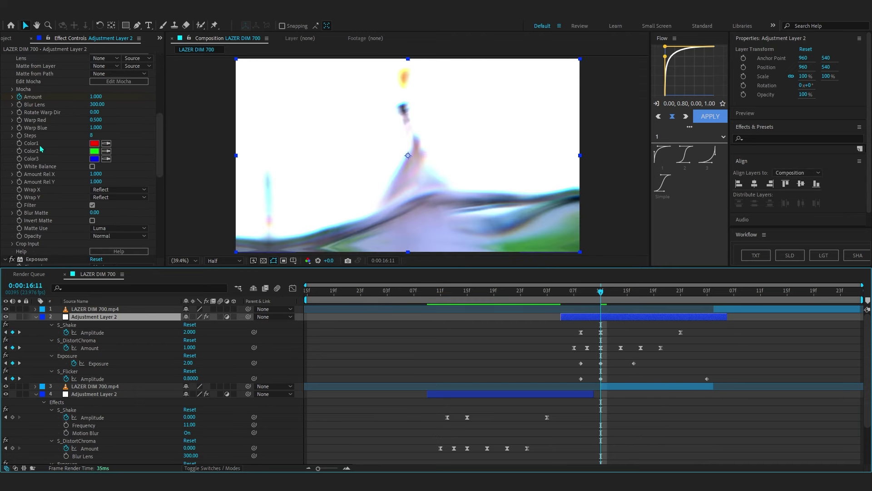
left_click_drag(97, 104, 385, 132)
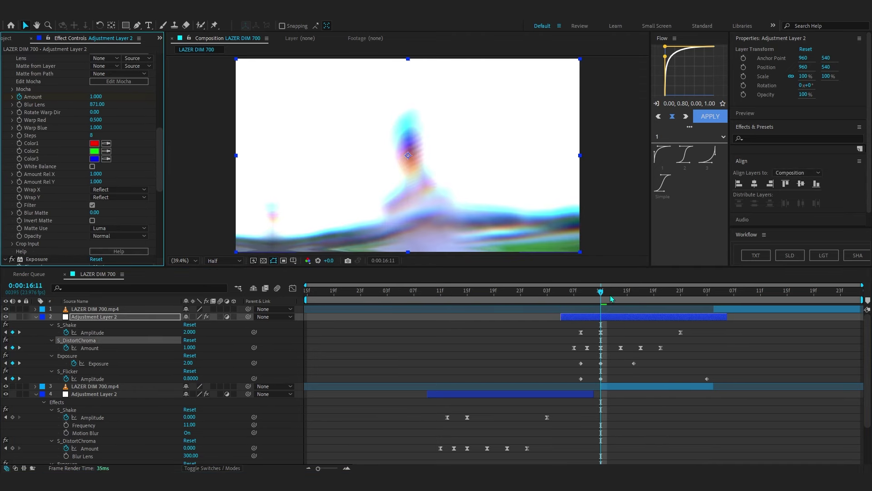
left_click(566, 299)
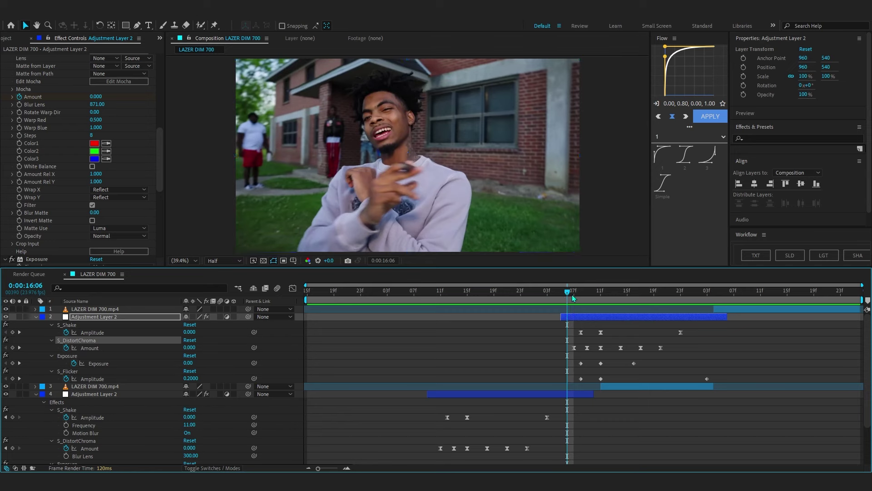
key("space")
left_click_drag(563, 299, 454, 309)
- Create a new adjustment layer with the playhead on the third cut at 0:00:17:04
right_click(781, 347)
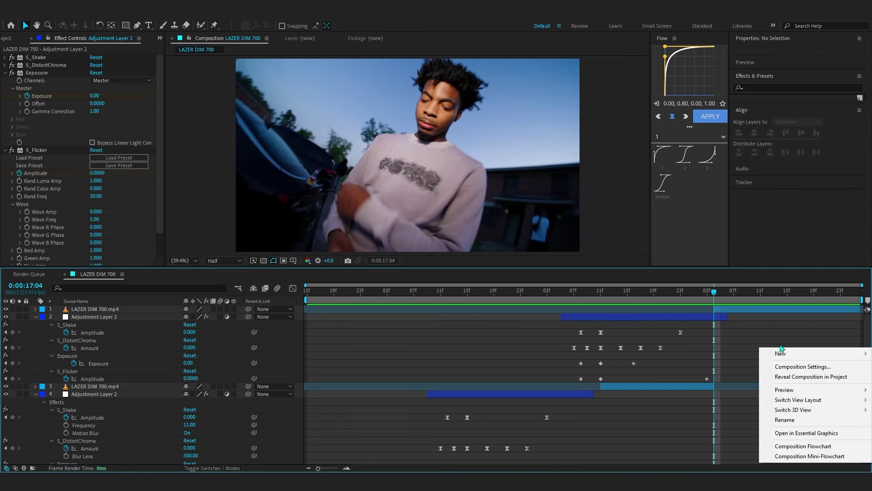
mouse_move(781, 353)
left_click(691, 427)
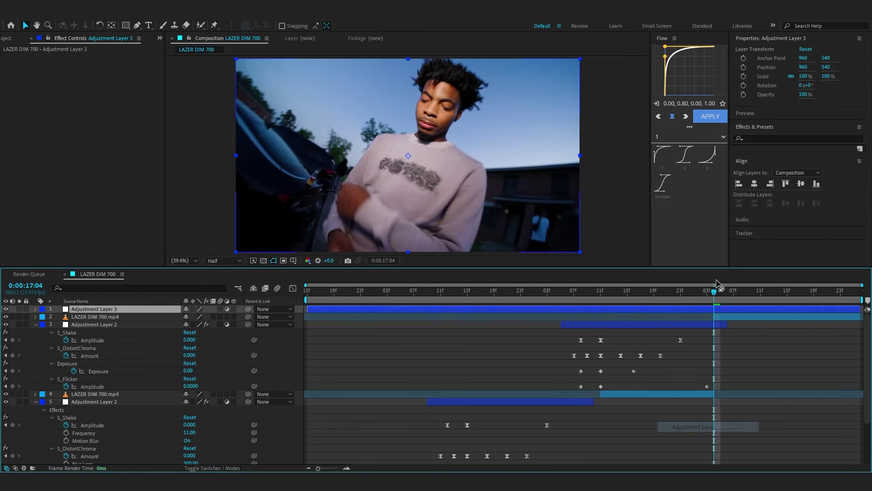
- Apply the Distort Shake_2 user preset from the Shake Pack's HD (1920x1080) folder to the new adjustment layer
left_click(743, 137)
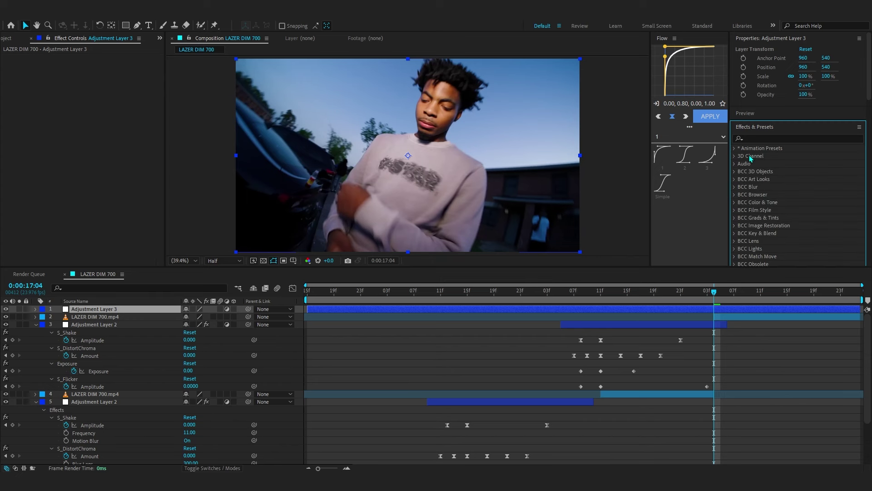
left_click(735, 149)
left_click(742, 165)
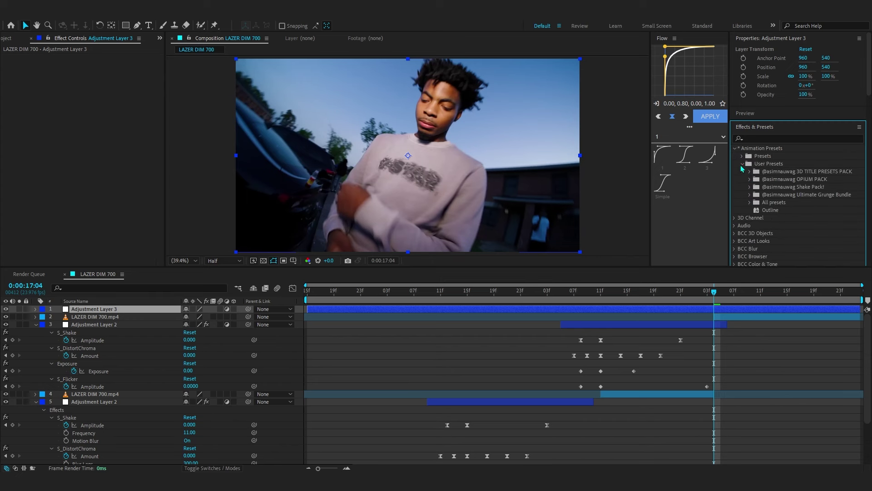
left_click(750, 195)
left_click(750, 187)
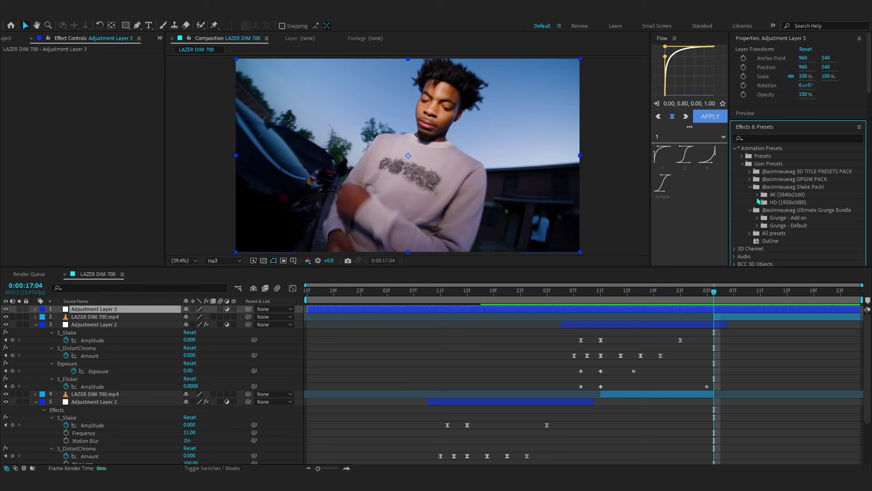
left_click(755, 203)
double_click(796, 187)
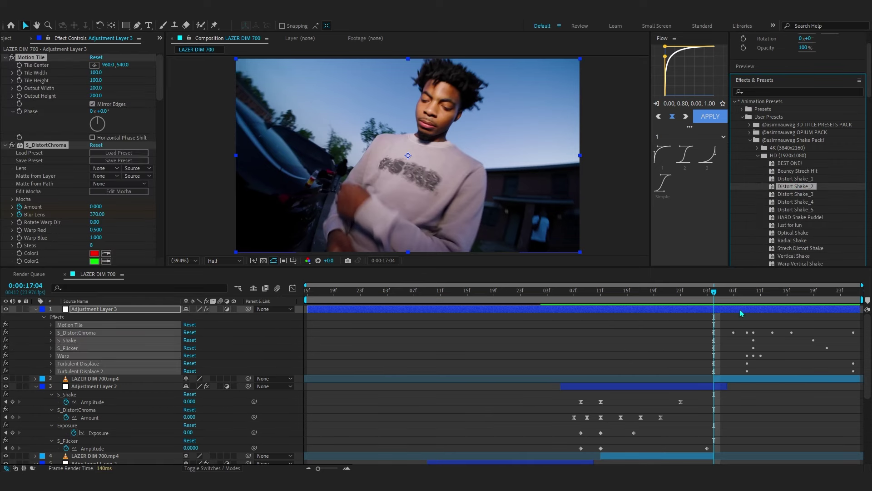
- Shift the preset adjustment layer so its peak keyframes align with the cut at 0:00:17:04, and play back the transition
key("u")
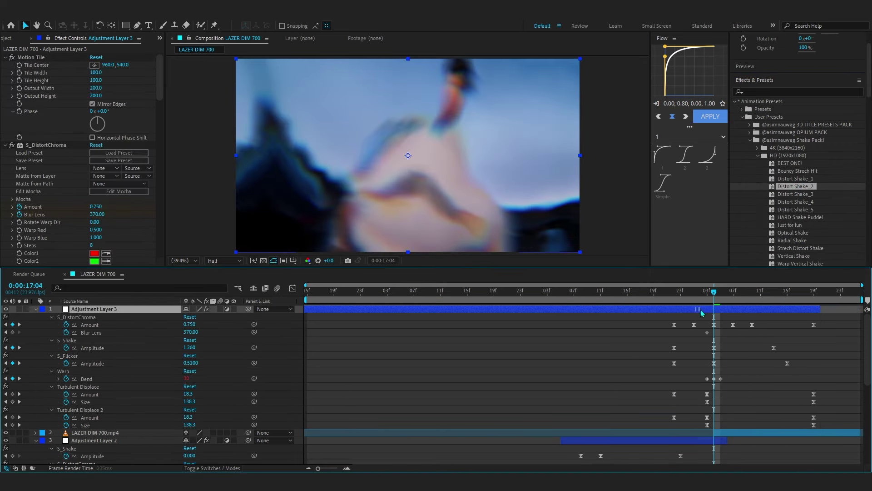
left_click_drag(731, 304, 647, 305)
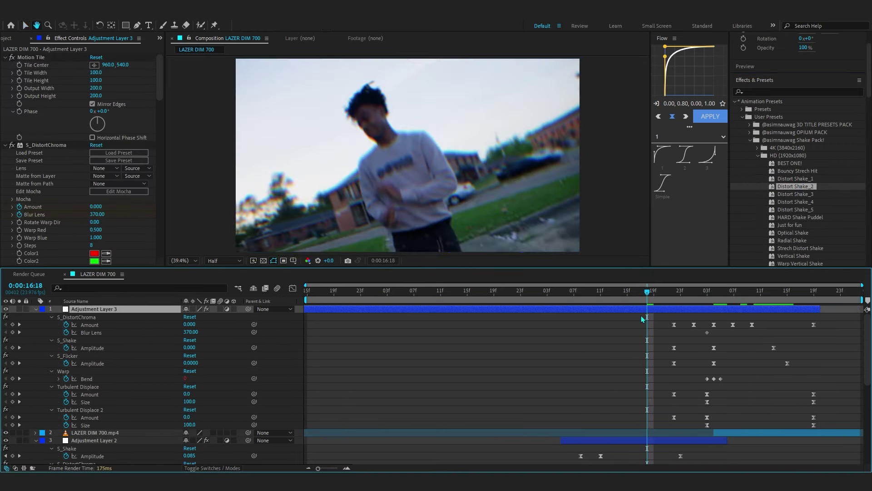
key("space")
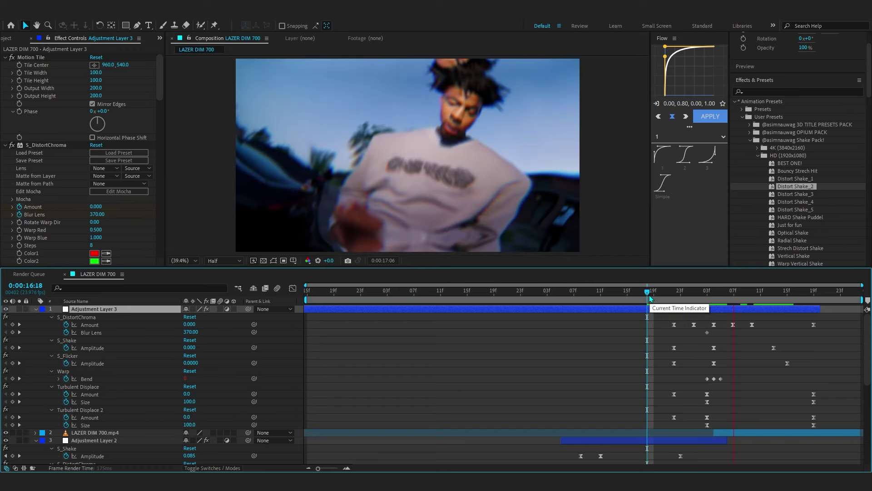
key("space")
left_click_drag(487, 79, 488, 53)
scroll(470, 97, "up", 2)
scroll(473, 93, "down", 1)
left_click(654, 290)
key("space")
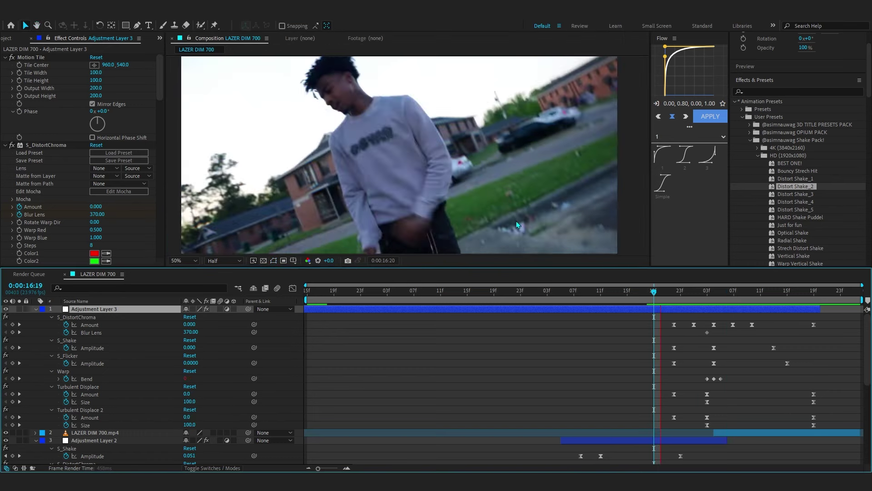
- Collapse the properties of all layers in the timeline and clear the selection
scroll(518, 225, "down", 2)
key("ctrl+a")
left_click(36, 309)
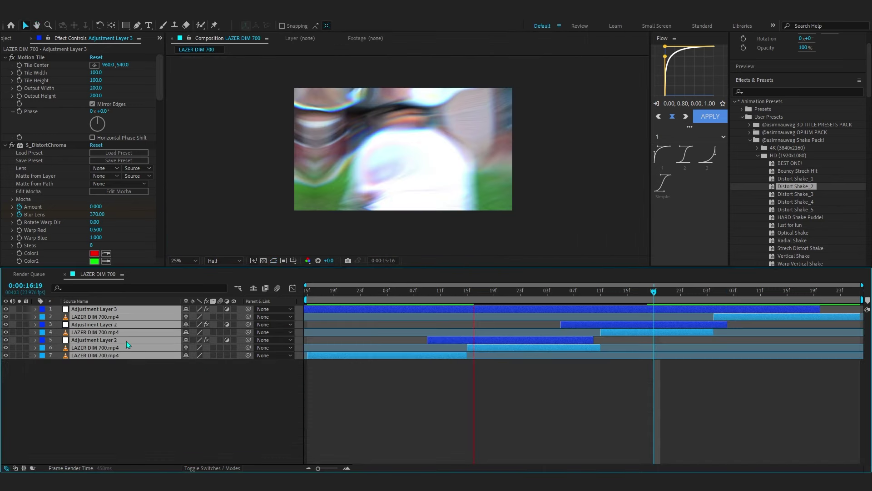
left_click(430, 380)
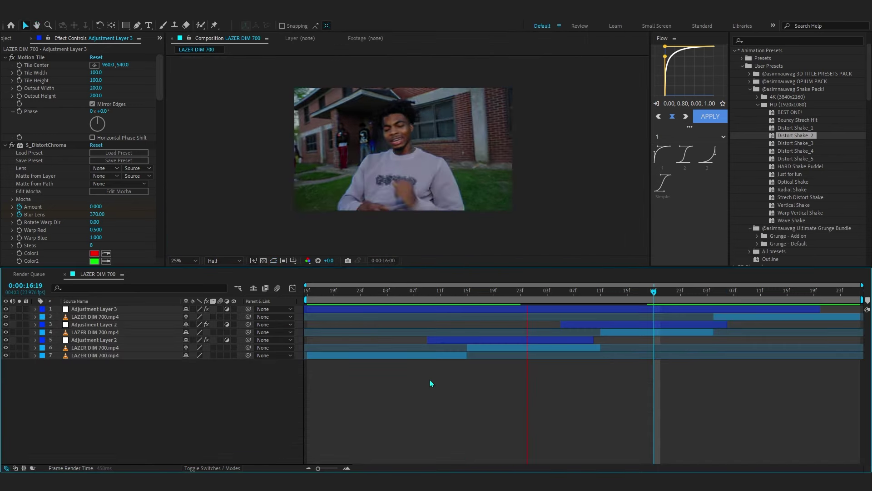